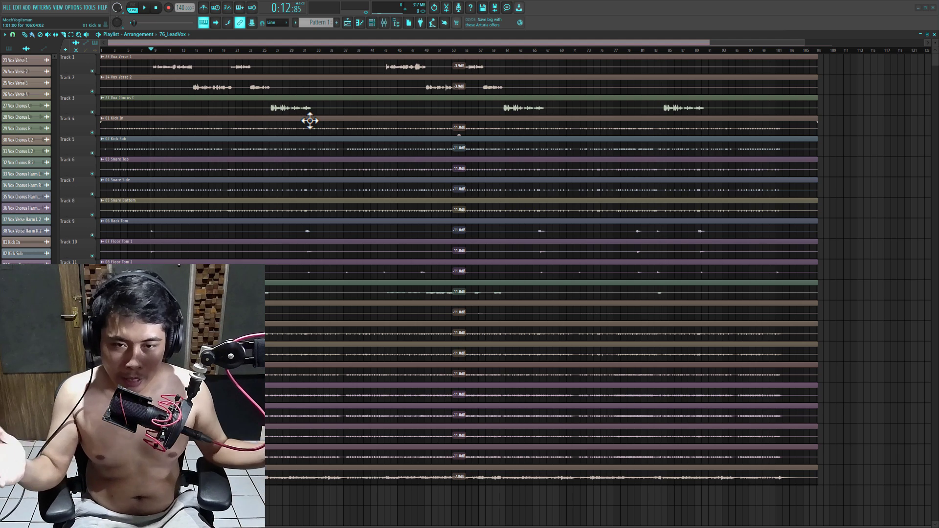
Play the full arrangement from just before the first verse vocal enters, around bar 8.
click(148, 51)
key(space)
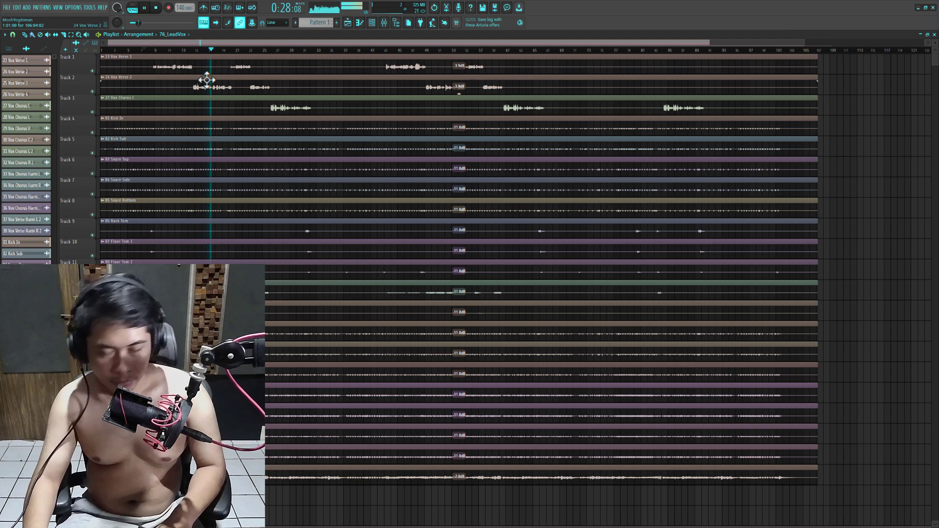
key(space)
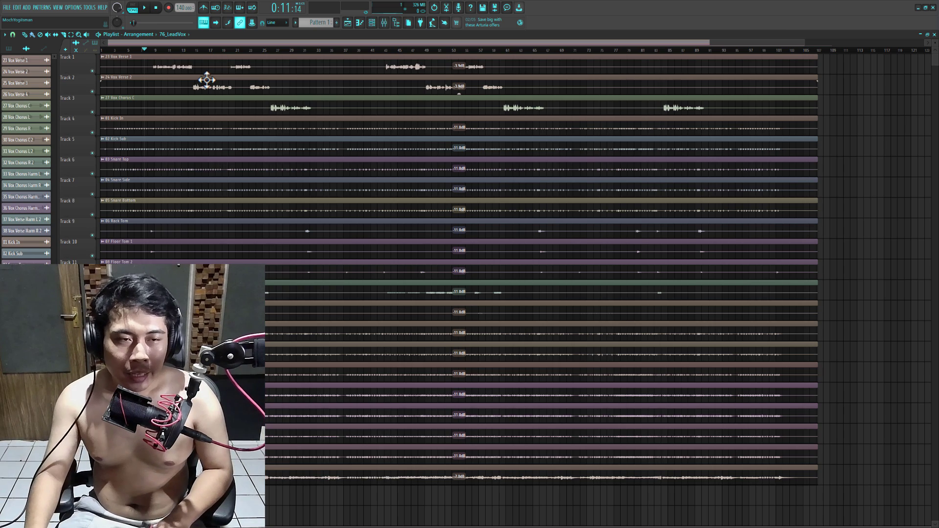
Solo Track 1 and Track 2 so only the 23 Vox Verse 1 and 24 Vox Verse 2 clips play.
scroll(196, 91, up, 2)
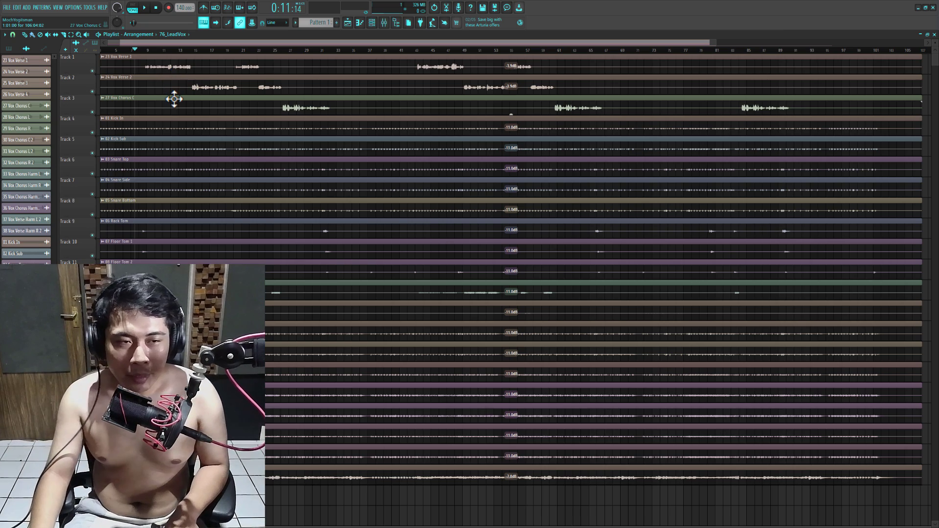
ctrl+scroll(172, 78, up, 2)
drag(142, 42, 137, 43)
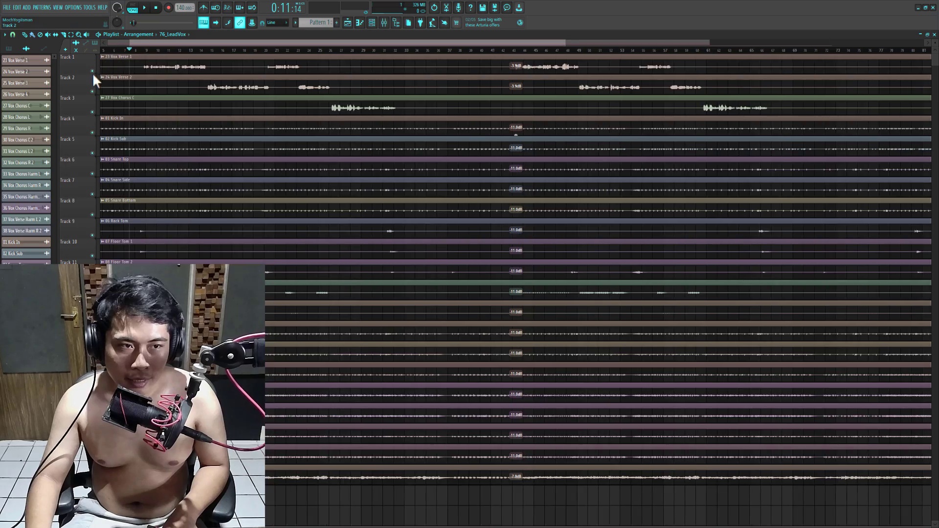
right_click(92, 72)
click(92, 91)
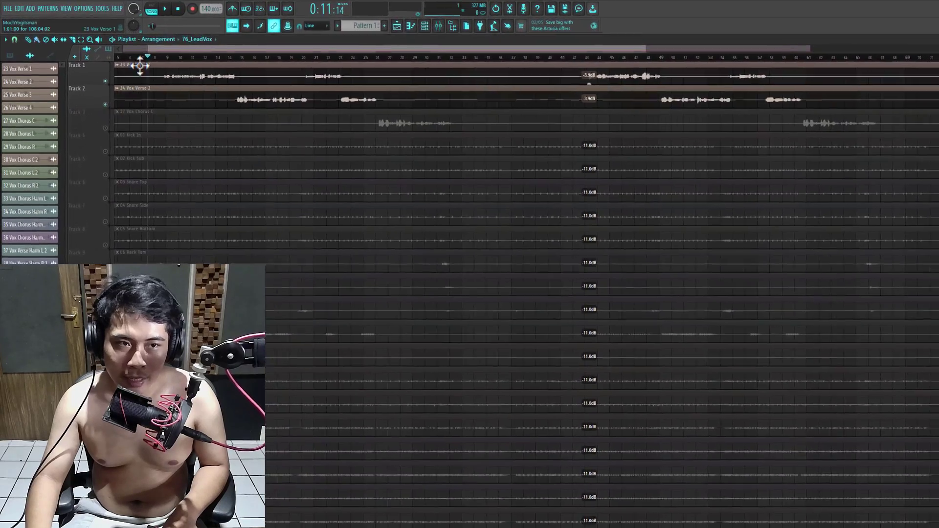
Listen to the soloed verse vocals from the start of the first phrase, near bar 9.
key(space)
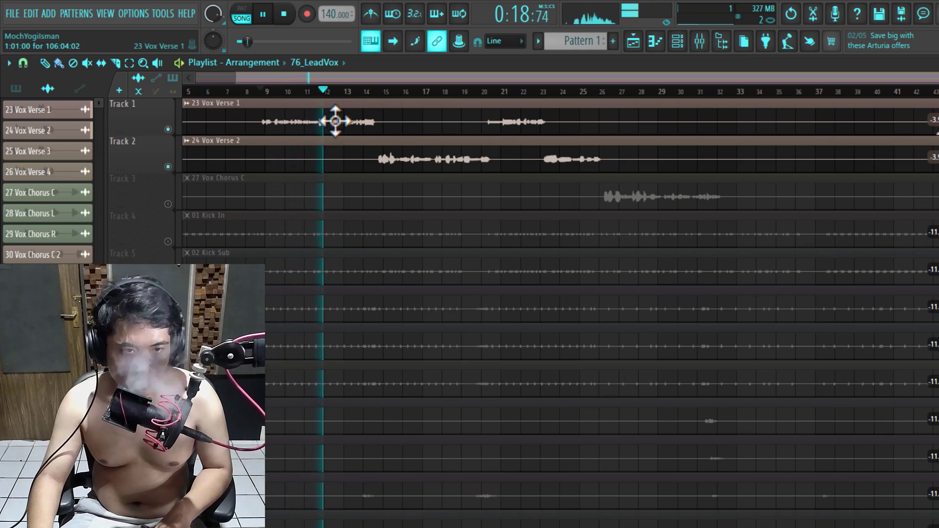
key(space)
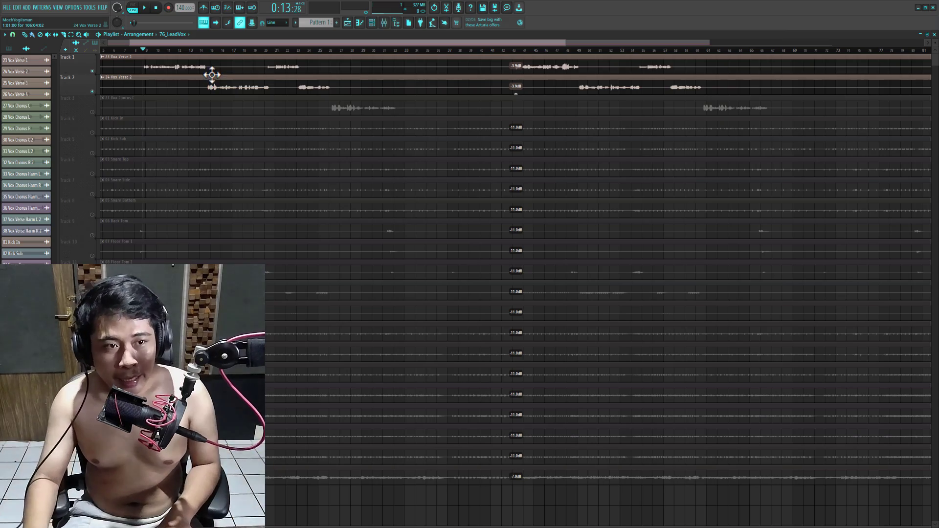
drag(186, 44, 171, 45)
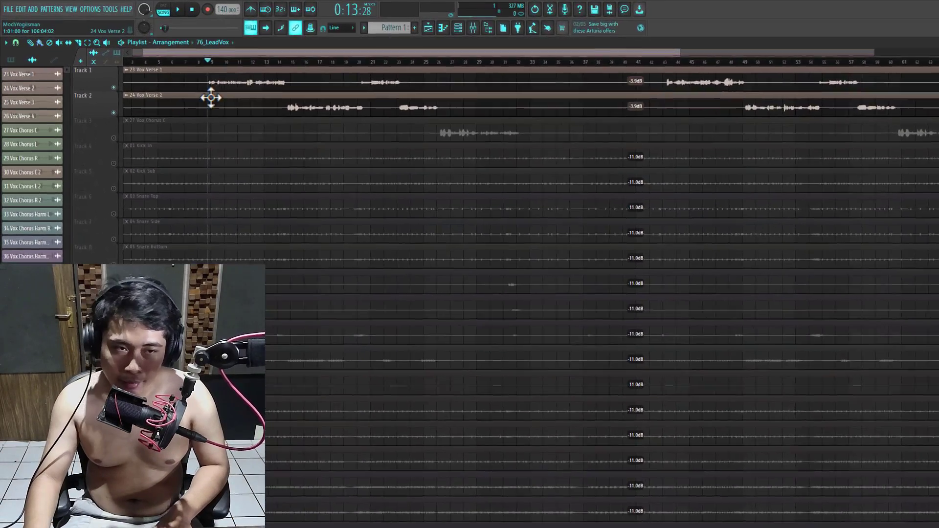
scroll(179, 83, up, 3)
key(space)
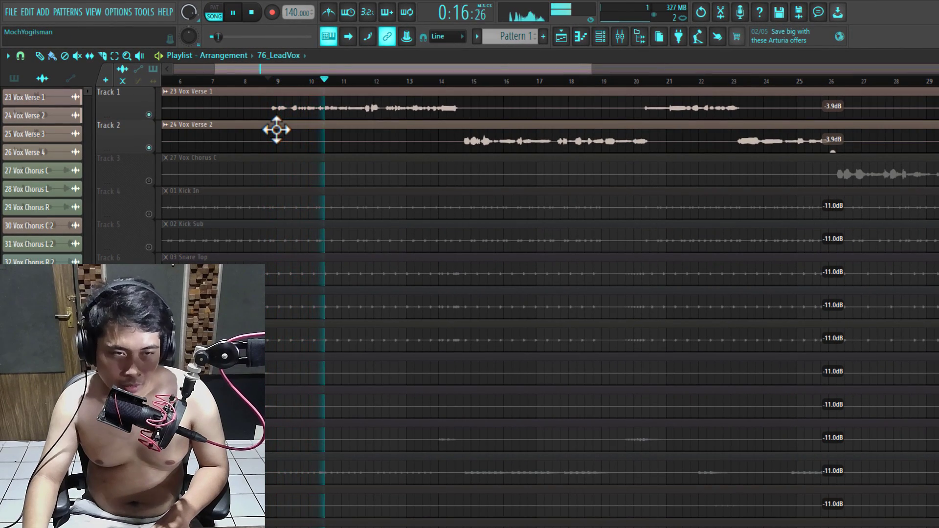
key(space)
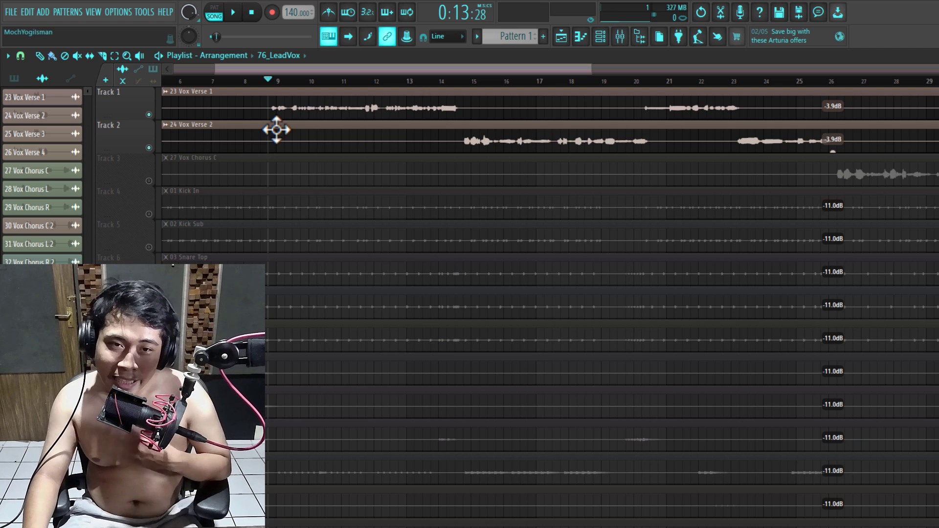
Route the 23 Vox Verse 1 and 24 Vox Verse 2 audio clips to mixer track 5.
double_click(296, 105)
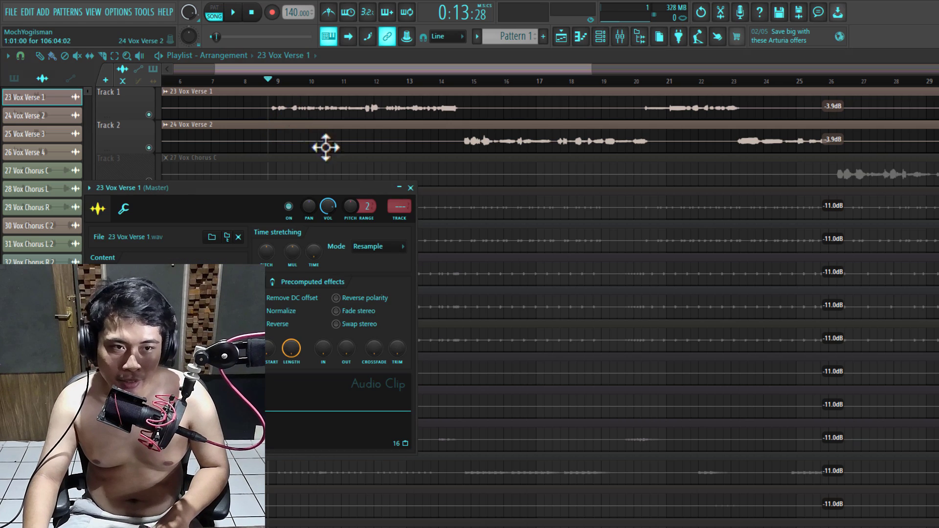
click(399, 206)
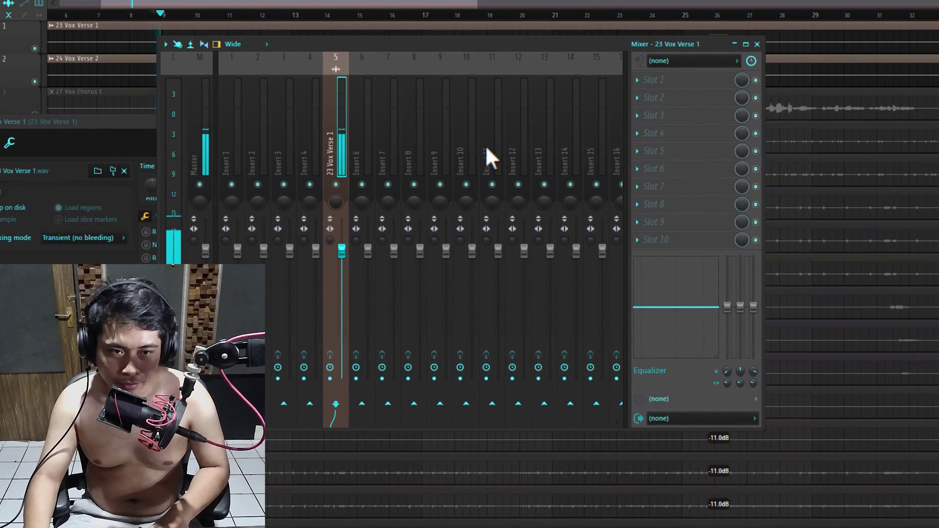
double_click(320, 139)
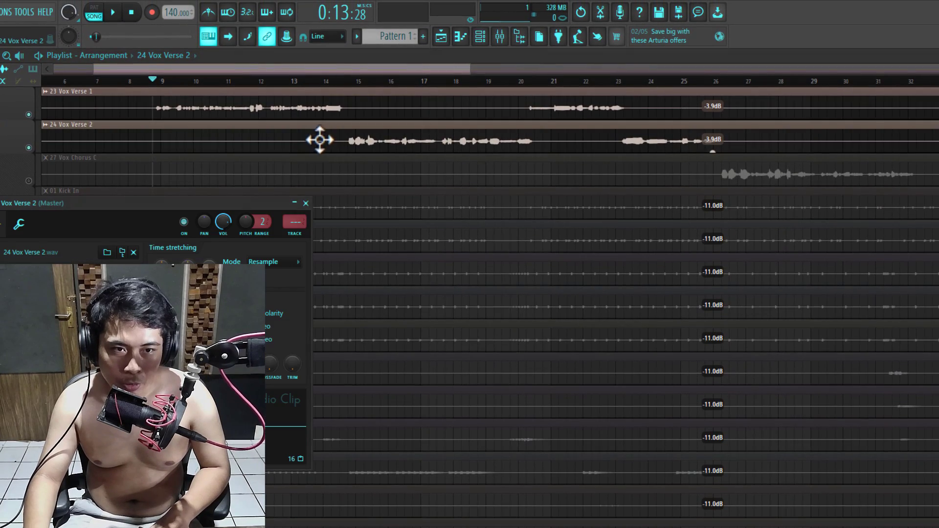
scroll(295, 222, up, 5)
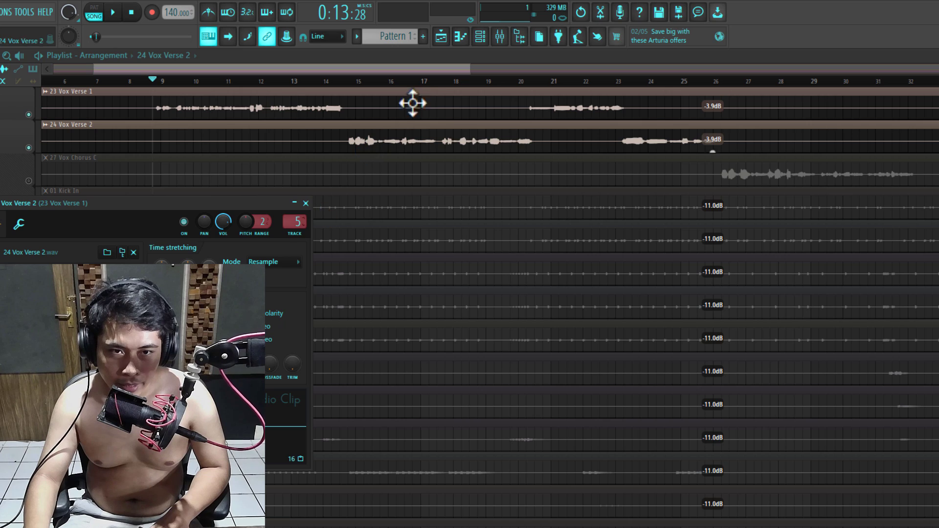
Check the verse vocal's signal on mixer track 5 and load CLA-2A Mono in its first effect slot.
click(499, 36)
key(space)
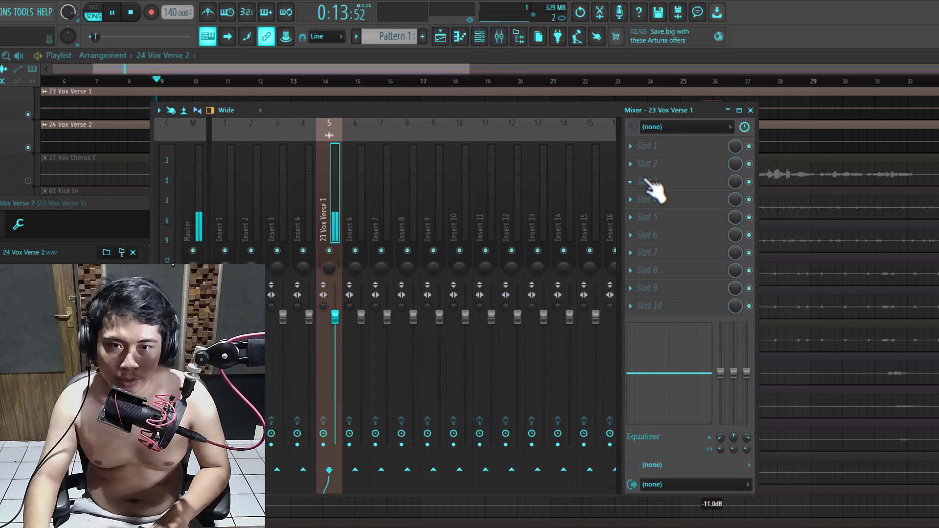
key(space)
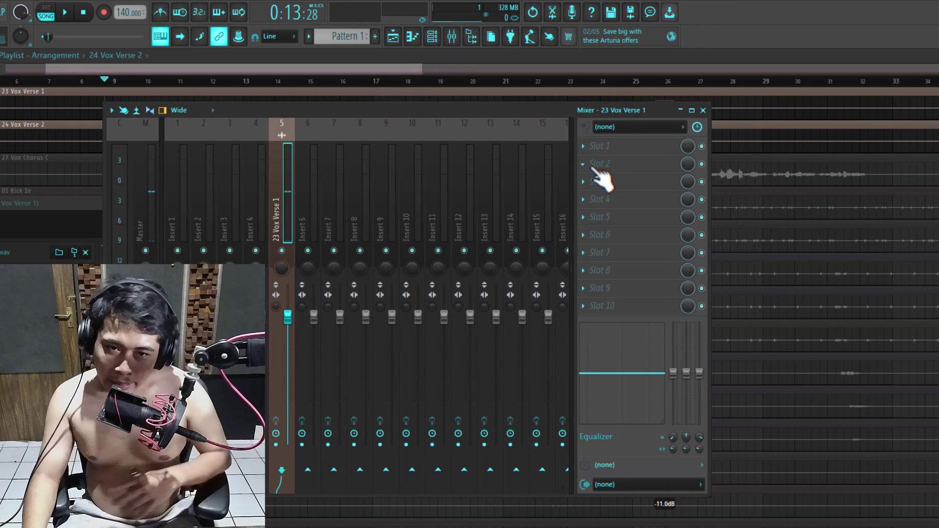
drag(597, 172, 601, 146)
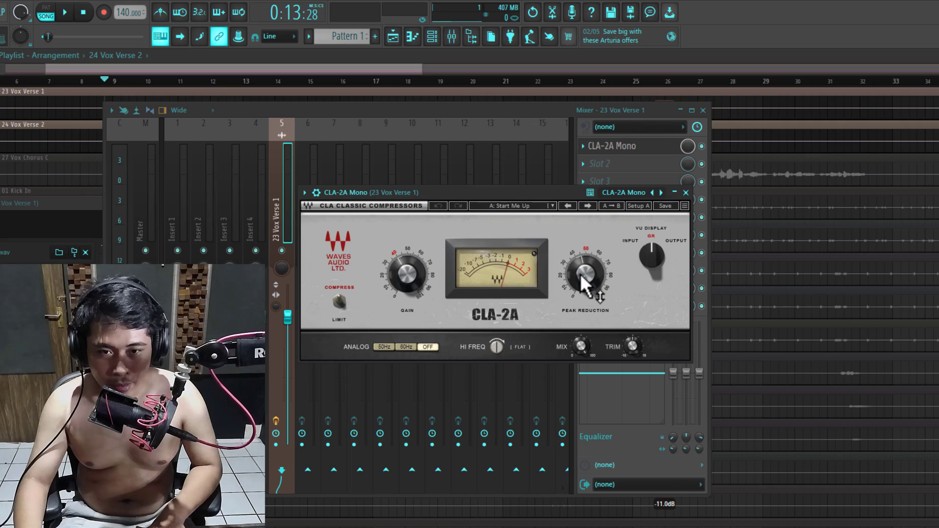
Balance the CLA-2A on the verse vocal with peak reduction at about 50 and gain at about 40.
drag(581, 273, 581, 262)
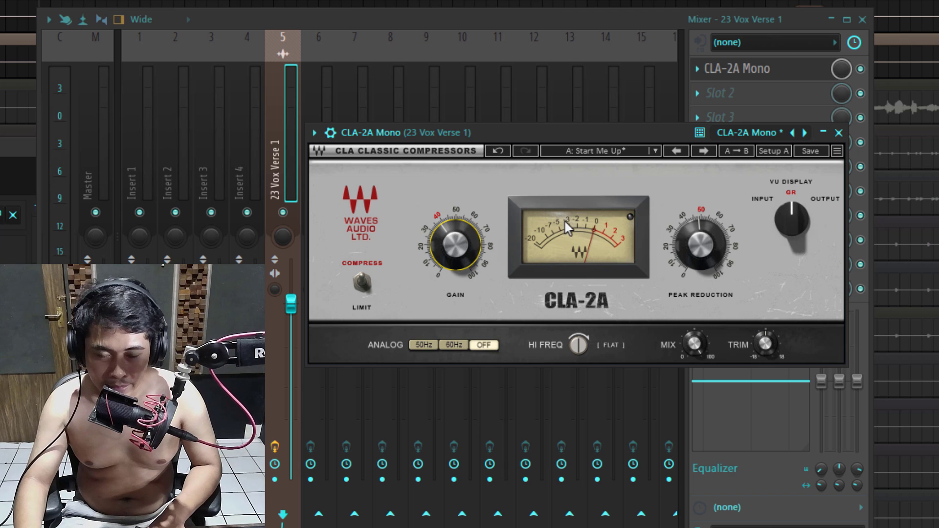
drag(698, 256, 697, 251)
drag(471, 268, 471, 267)
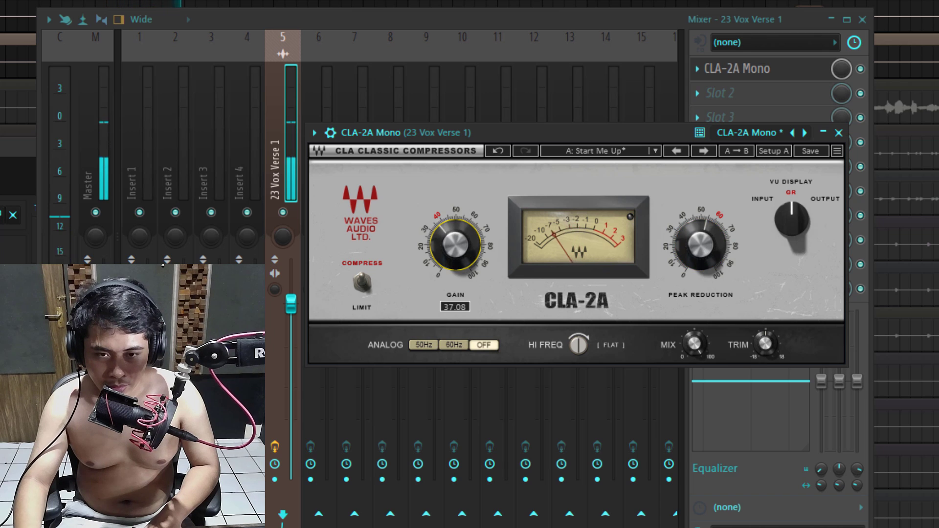
click(702, 259)
drag(693, 245, 694, 245)
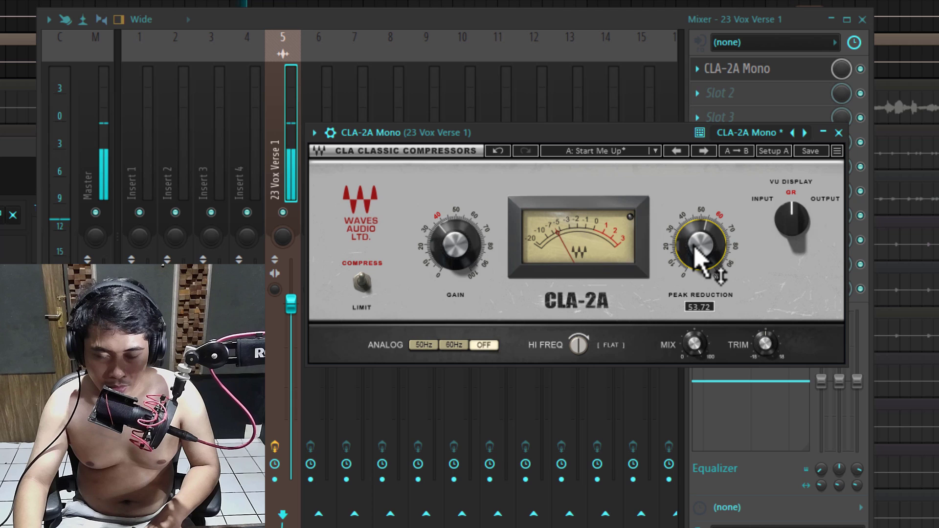
drag(474, 269, 474, 268)
drag(701, 245, 700, 245)
click(470, 249)
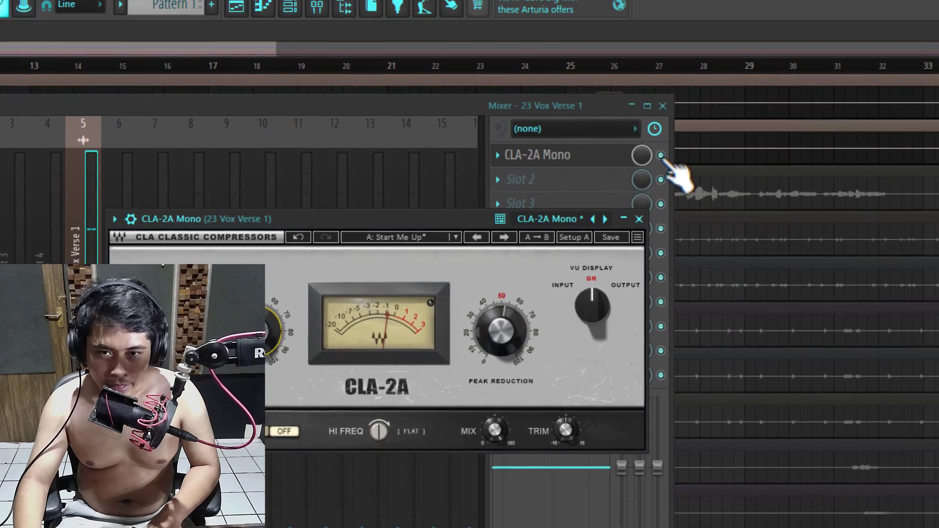
Compare the verse vocal with the CLA-2A bypassed and enabled during playback.
click(661, 156)
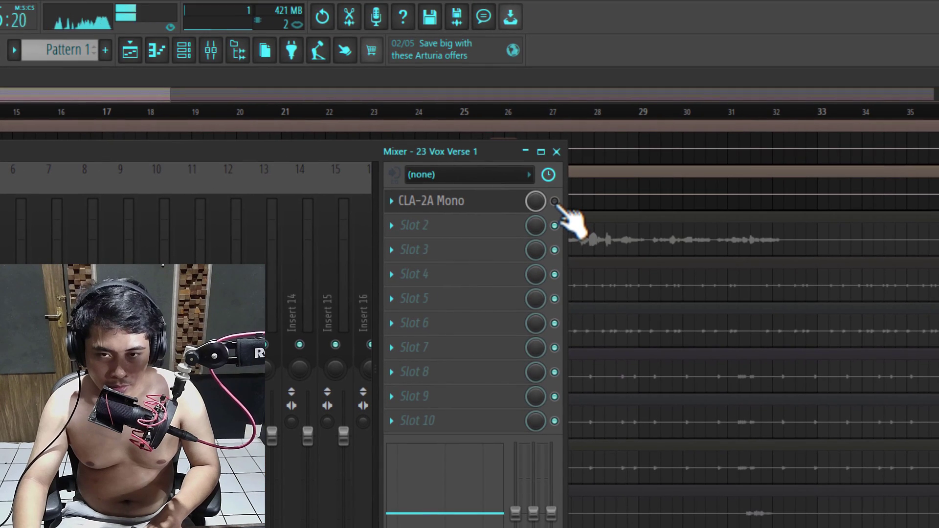
click(555, 202)
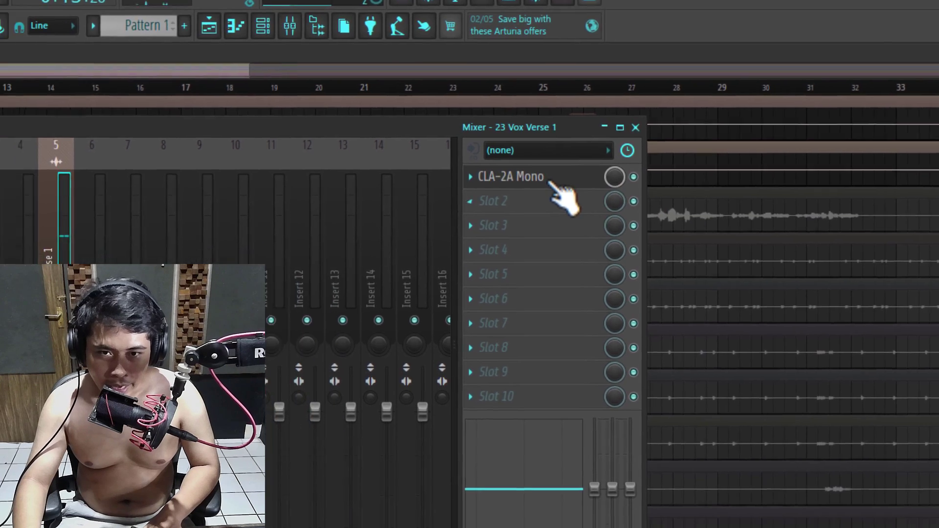
click(491, 201)
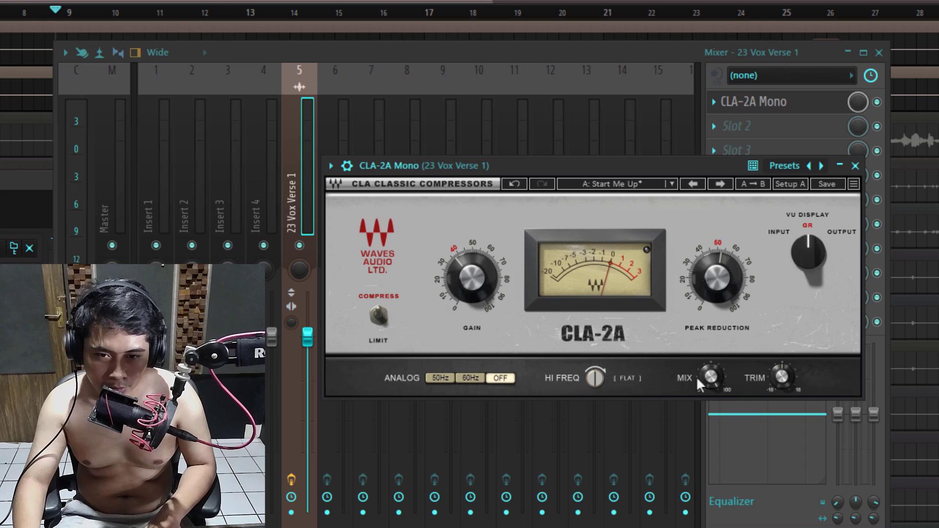
key(space)
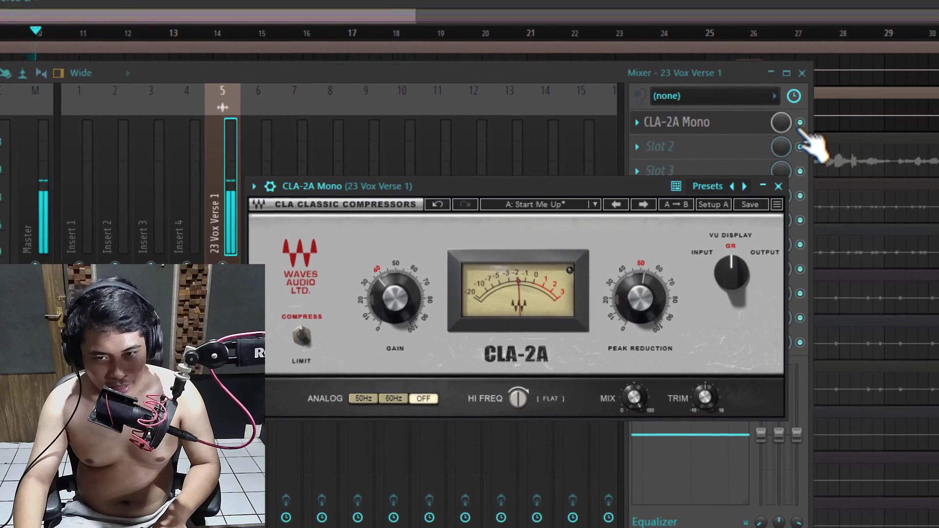
click(800, 122)
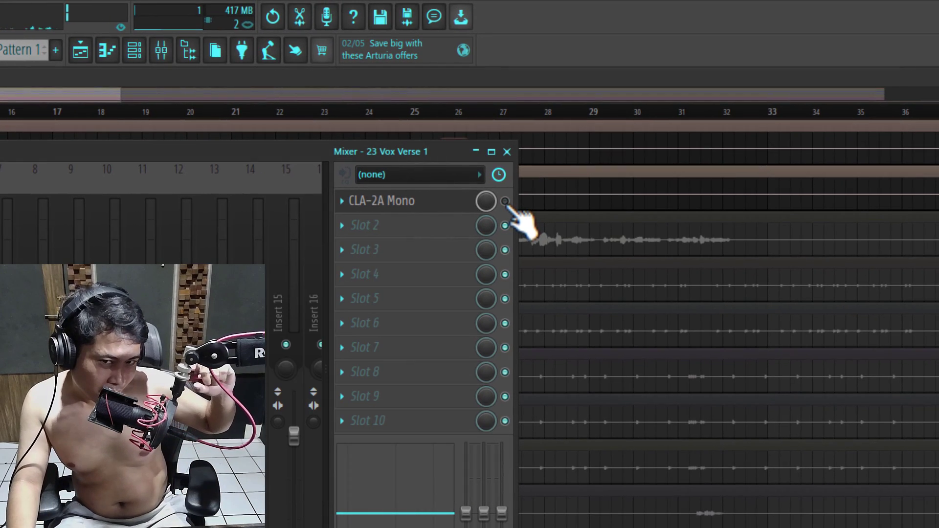
click(505, 202)
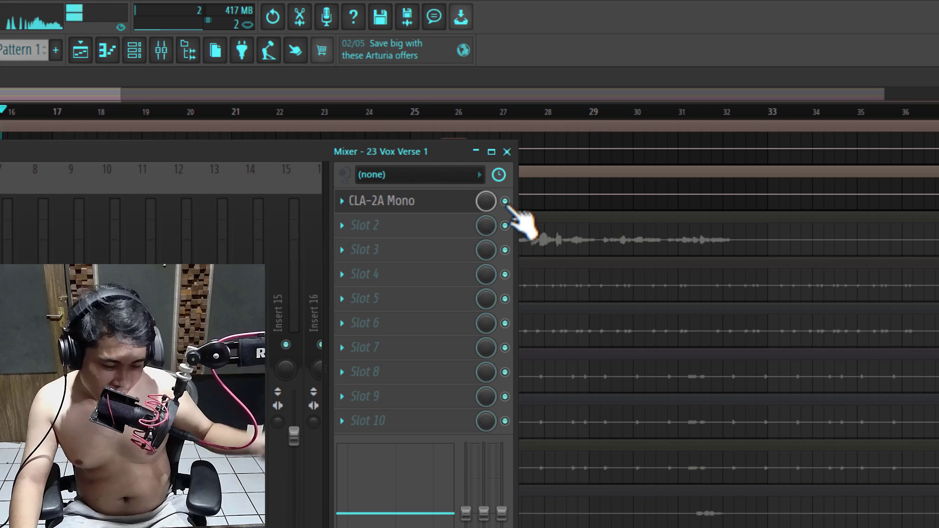
key(space)
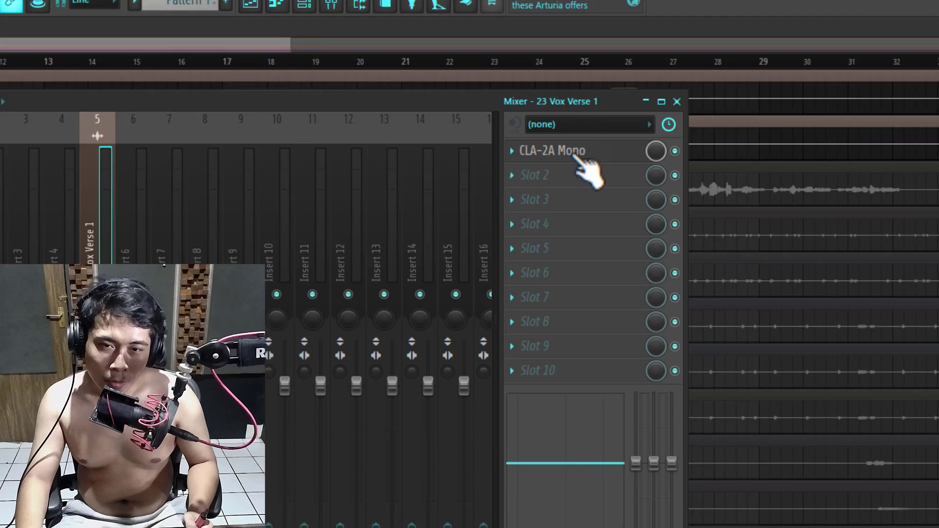
Load CLA-76 Stereo in slot 2 and set its input and output to about -24 and its release to 7.
click(409, 205)
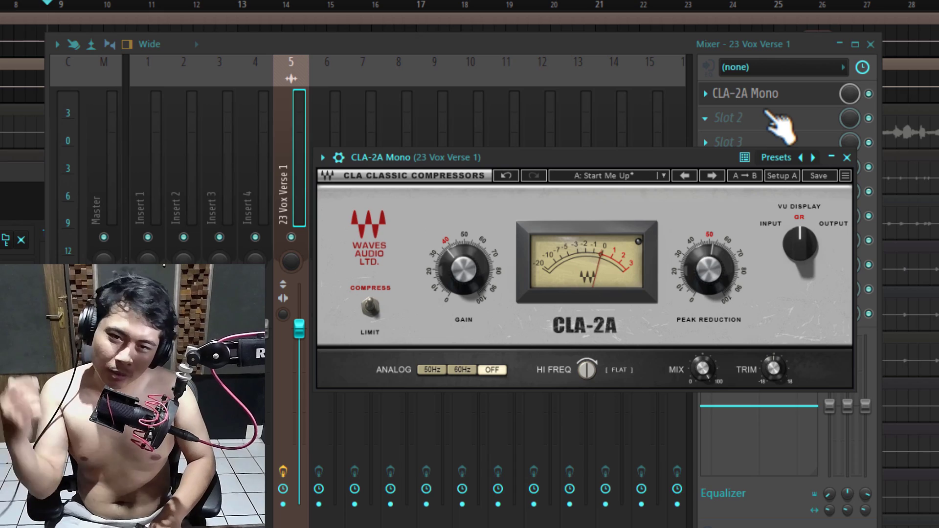
drag(767, 112, 767, 115)
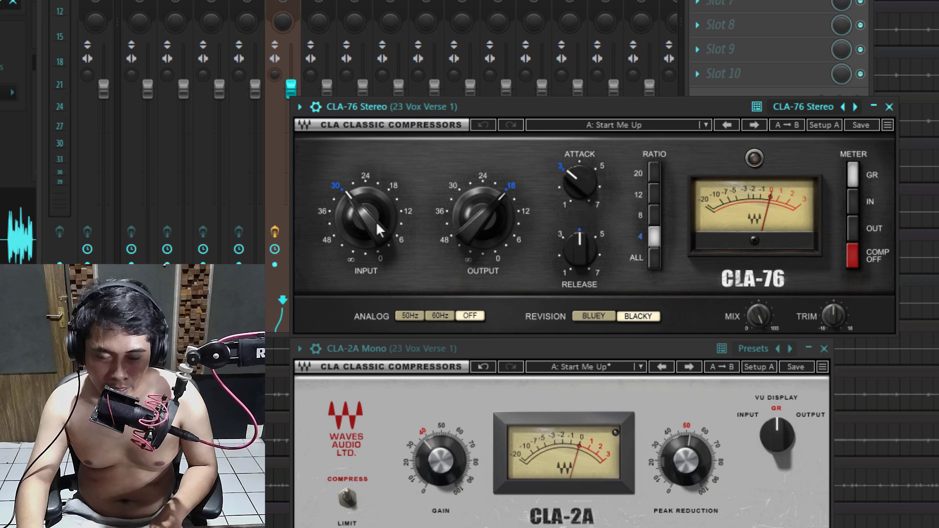
drag(371, 221, 371, 210)
drag(585, 243, 582, 242)
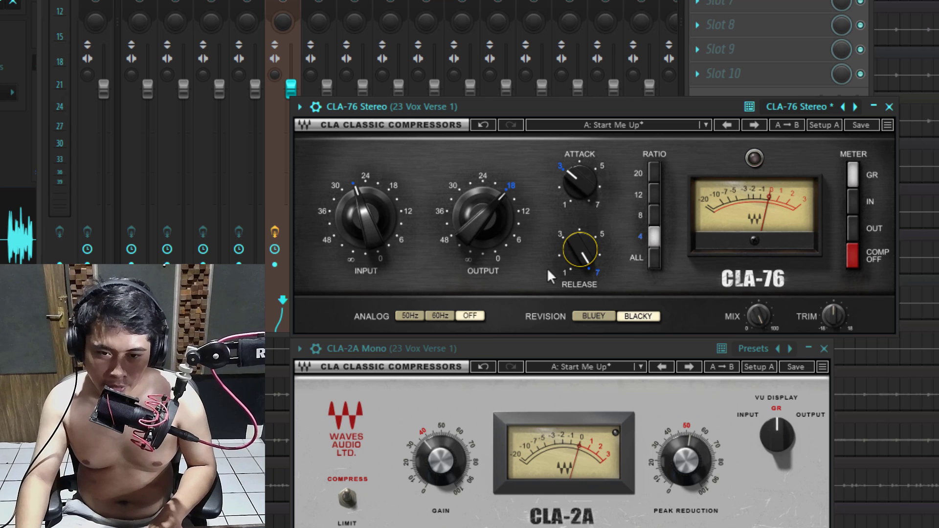
drag(365, 217, 365, 210)
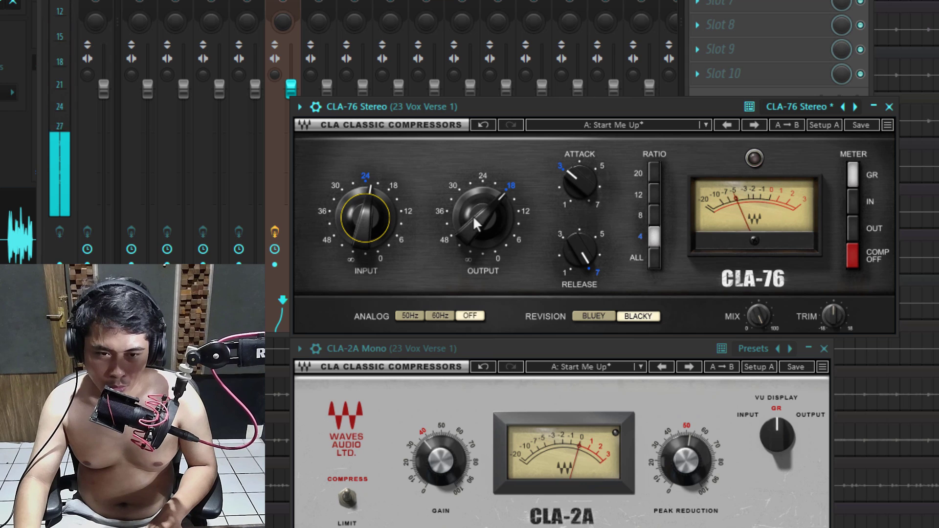
click(451, 224)
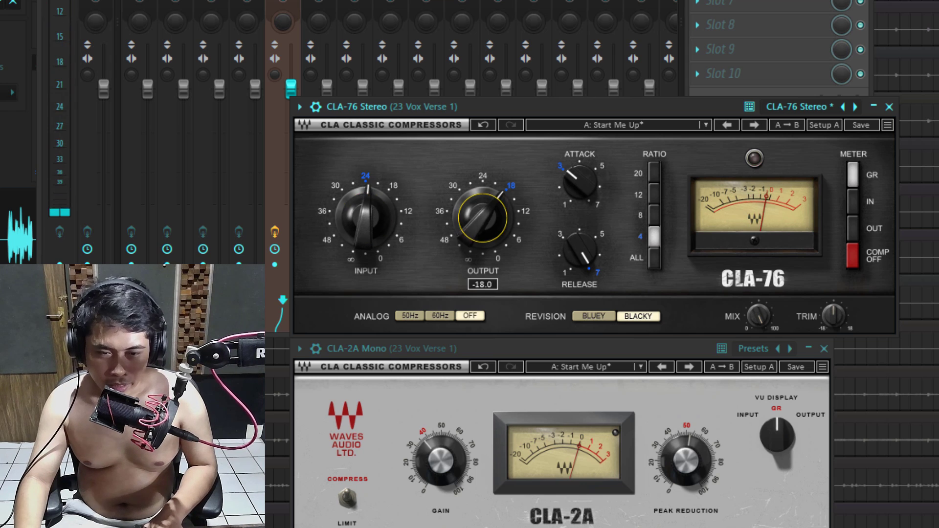
drag(474, 215, 473, 219)
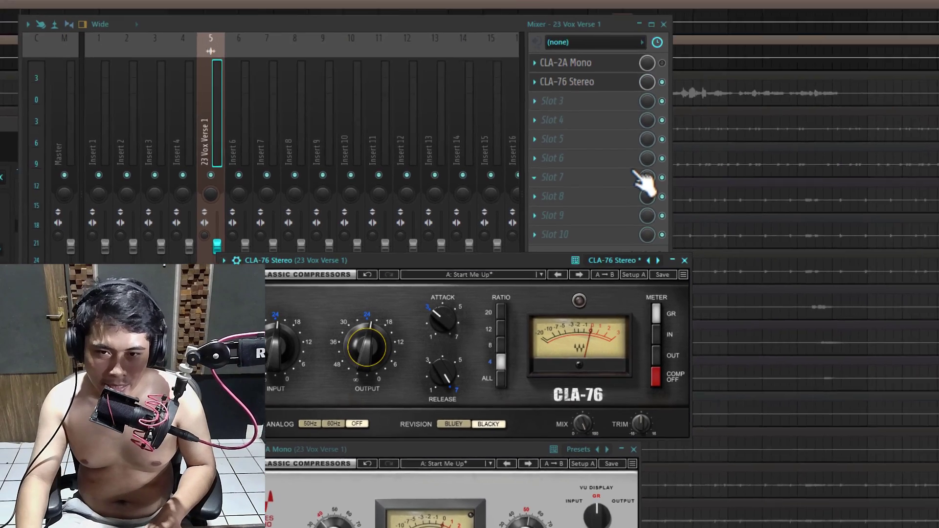
Compare the verse vocal with the CLA-76 bypassed and enabled, and fine-tune its output to about -24.
click(661, 82)
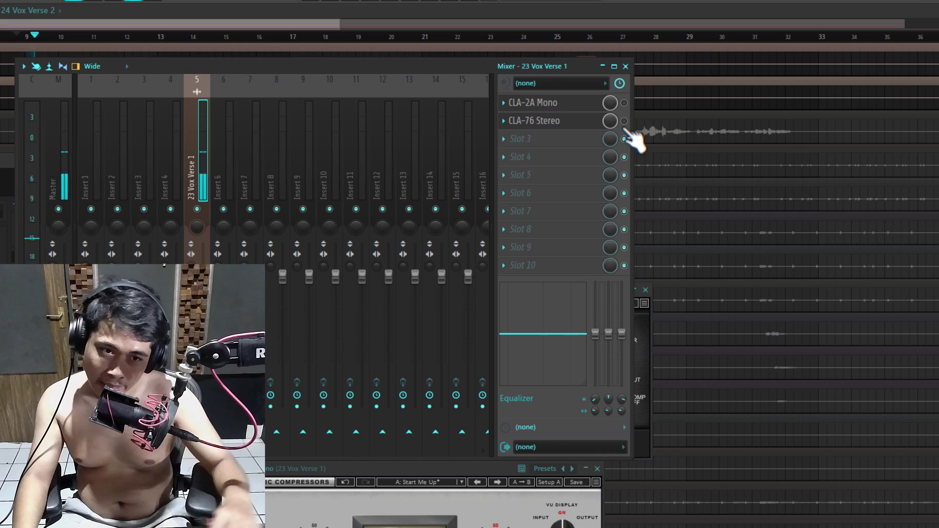
click(624, 120)
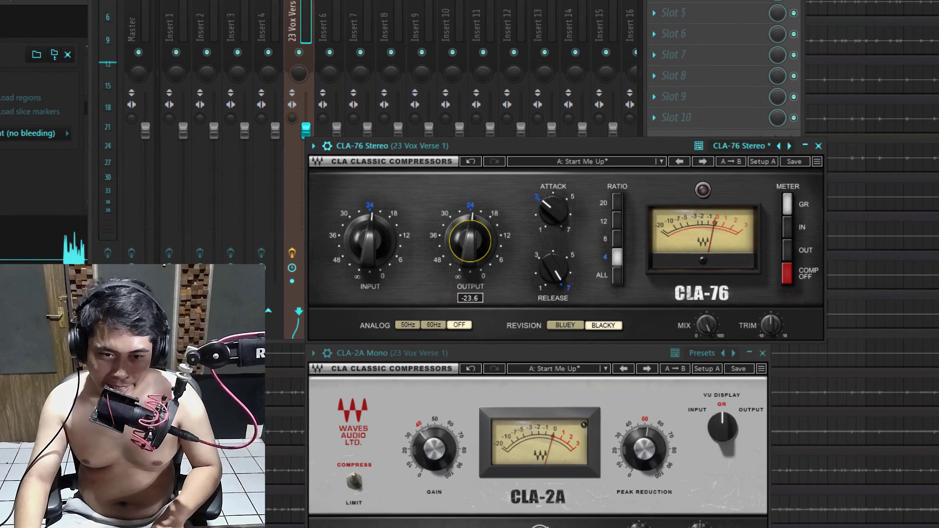
scroll(469, 240, down, 2)
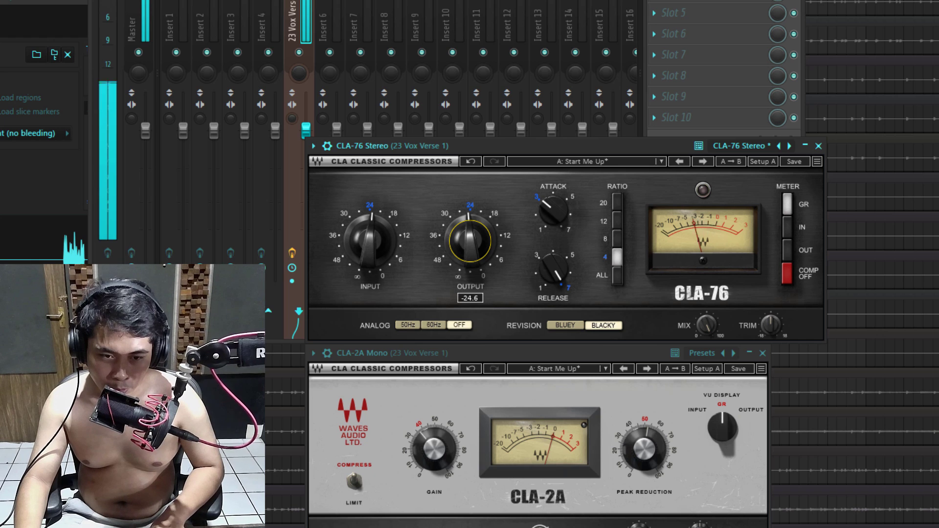
scroll(469, 239, up, 1)
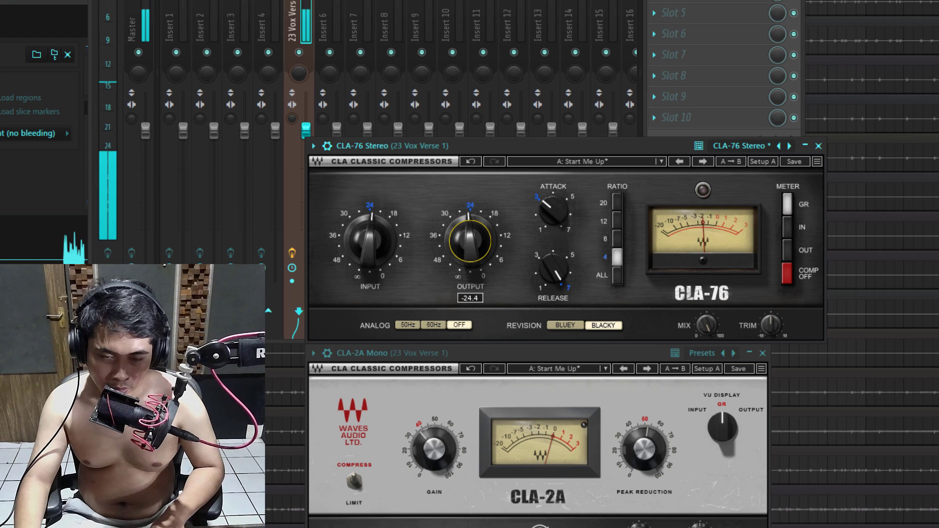
scroll(470, 240, up, 1)
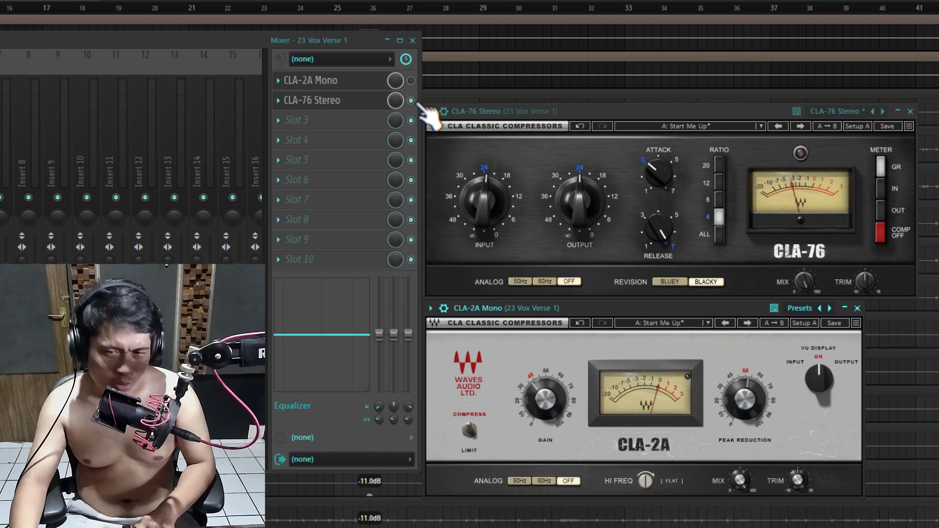
Compare the verse vocal through the CLA-76 alone and the CLA-2A alone.
click(411, 100)
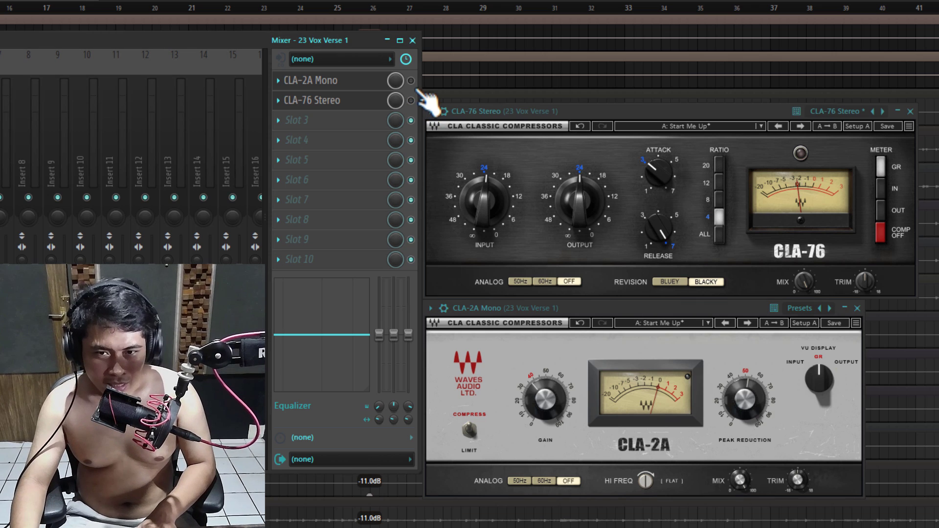
click(411, 81)
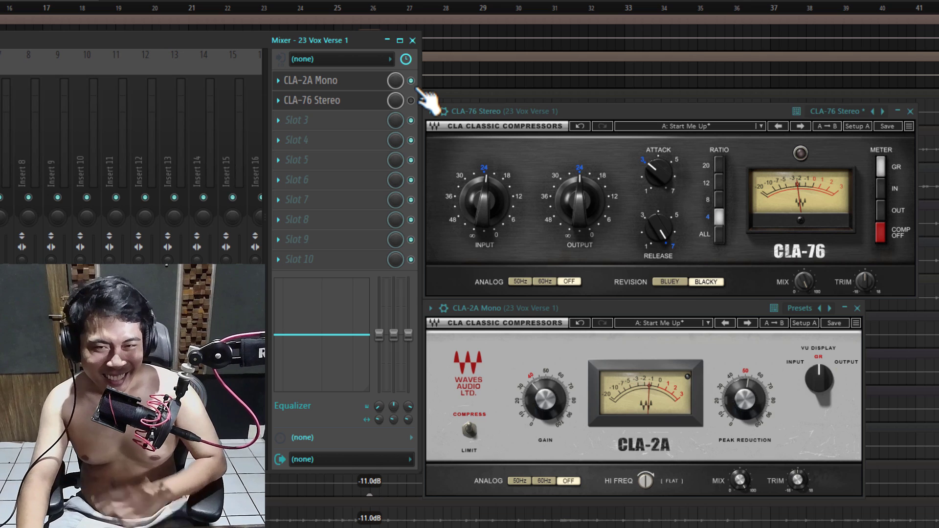
click(411, 100)
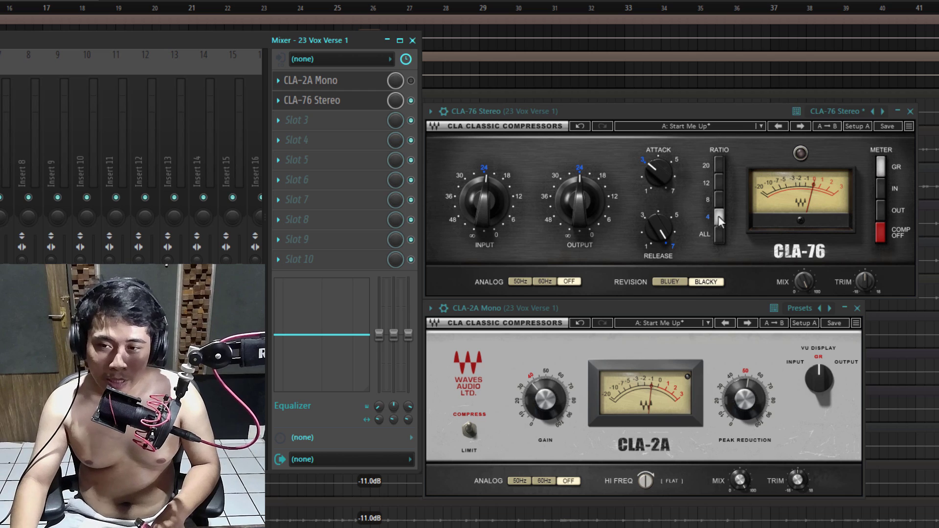
Set the CLA-76 ratio to 8 and compare its sound with the CLA-2A again.
click(720, 201)
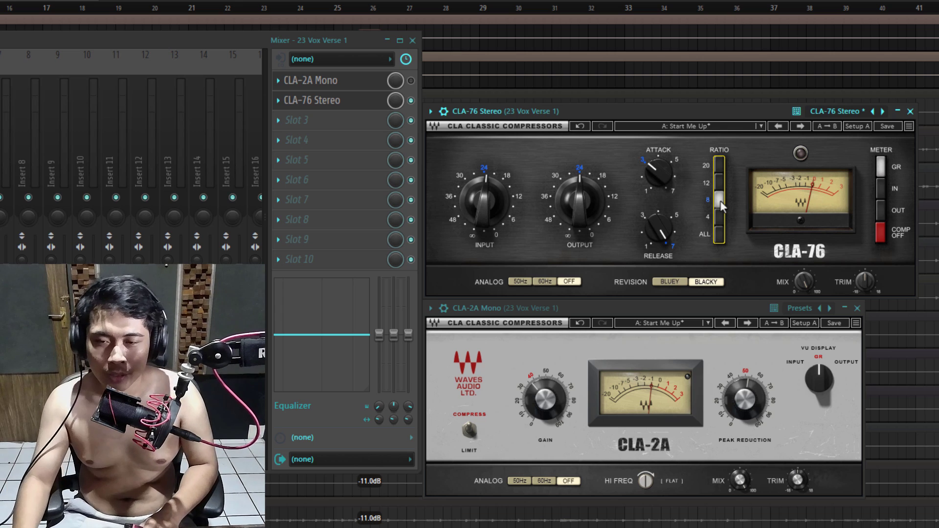
click(410, 100)
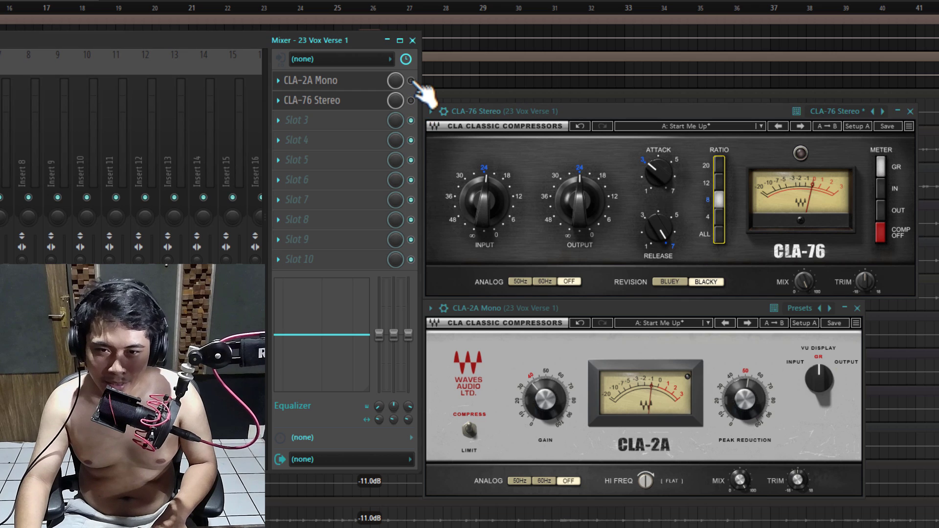
click(411, 80)
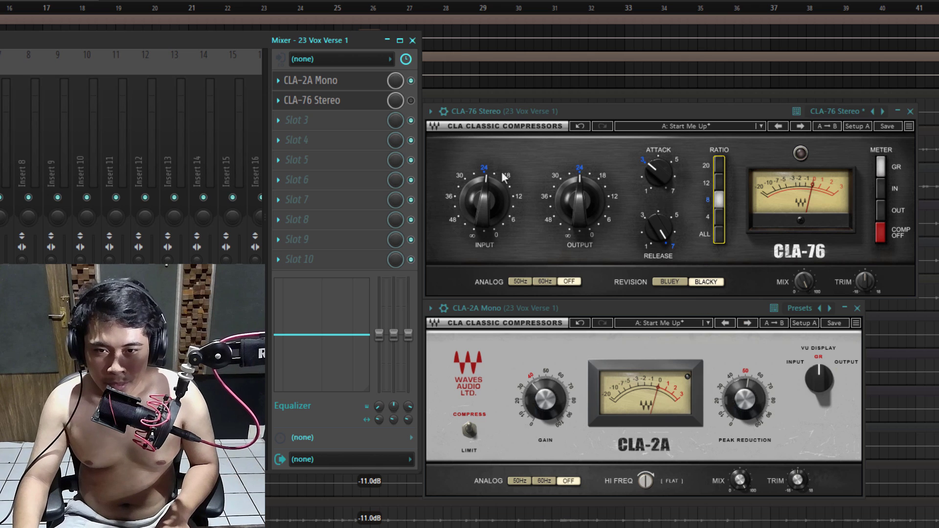
click(411, 80)
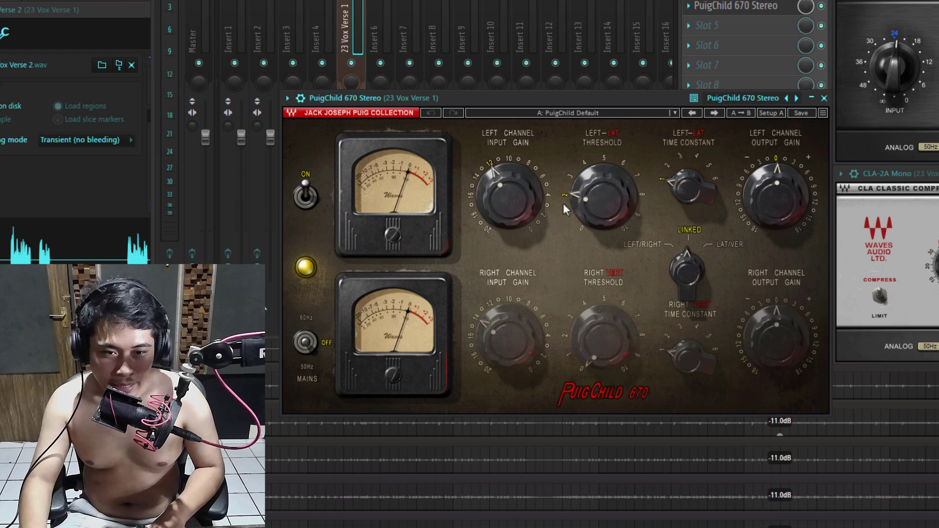
Set the PuigChild 670's left threshold to about 5 and its left input gain to 10 during playback.
click(592, 197)
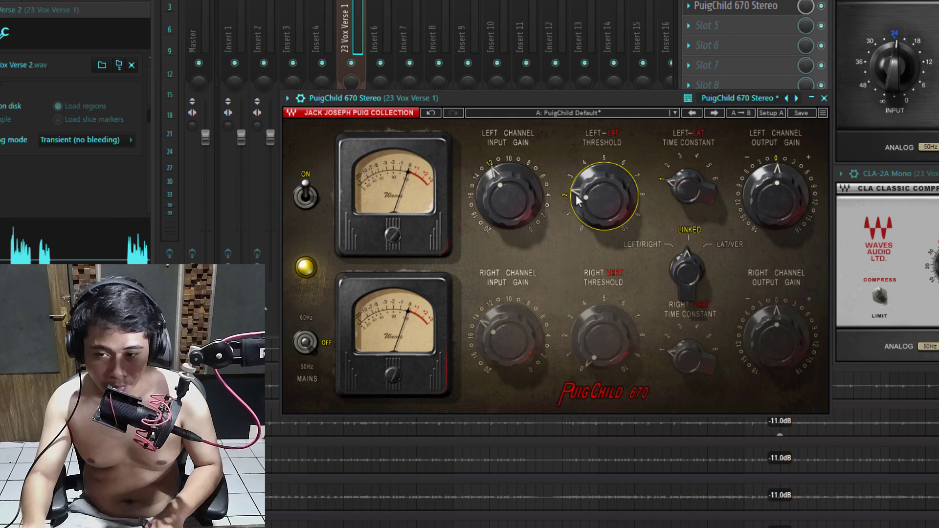
mouse_move(576, 195)
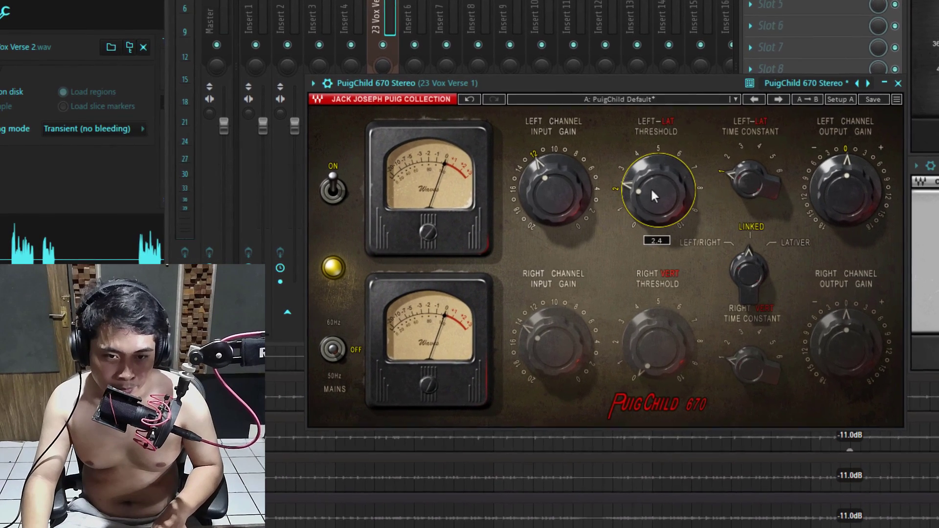
drag(652, 192, 651, 176)
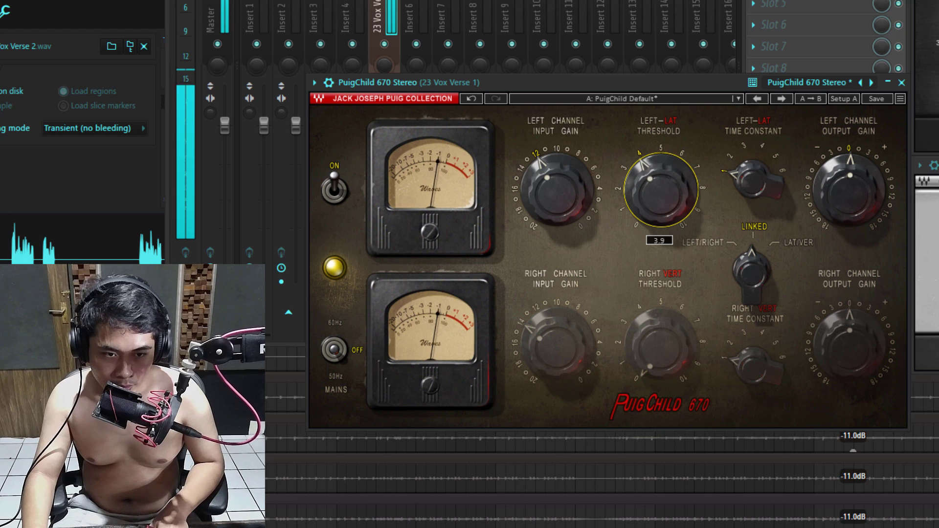
drag(556, 193, 556, 190)
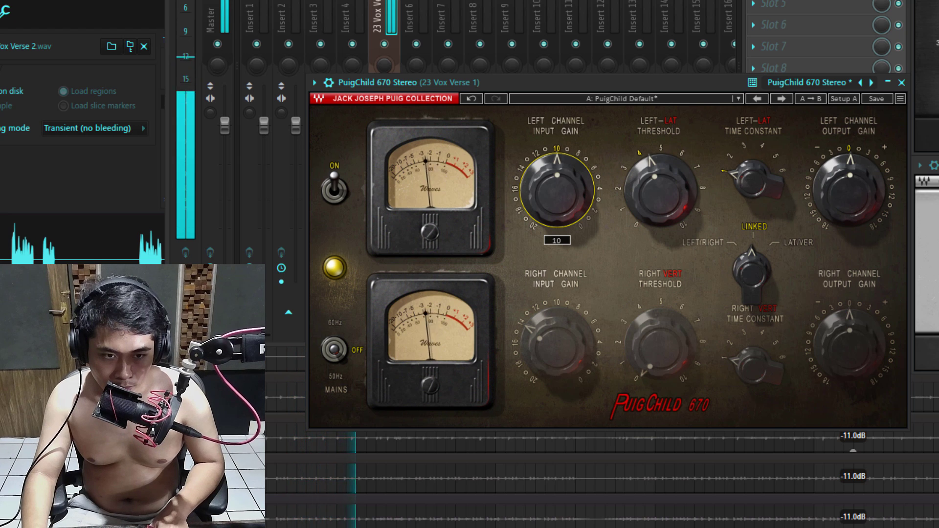
click(646, 195)
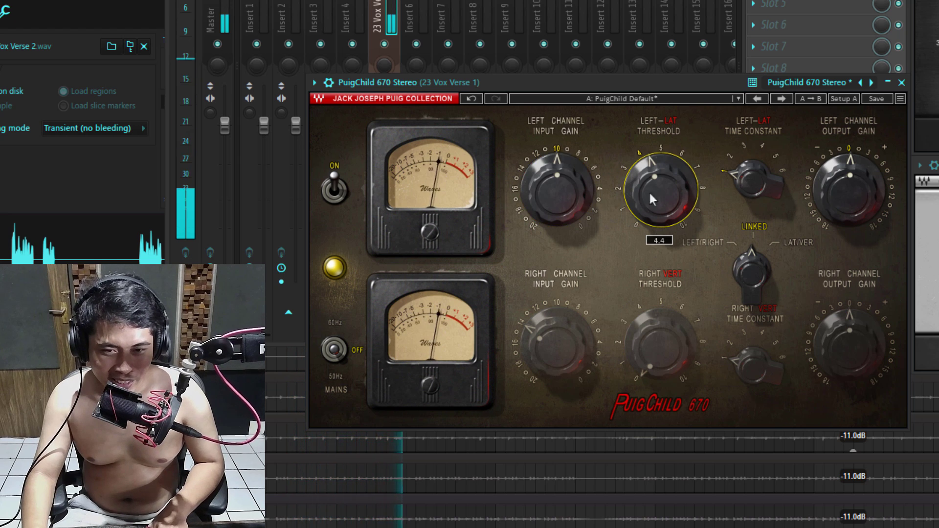
click(552, 184)
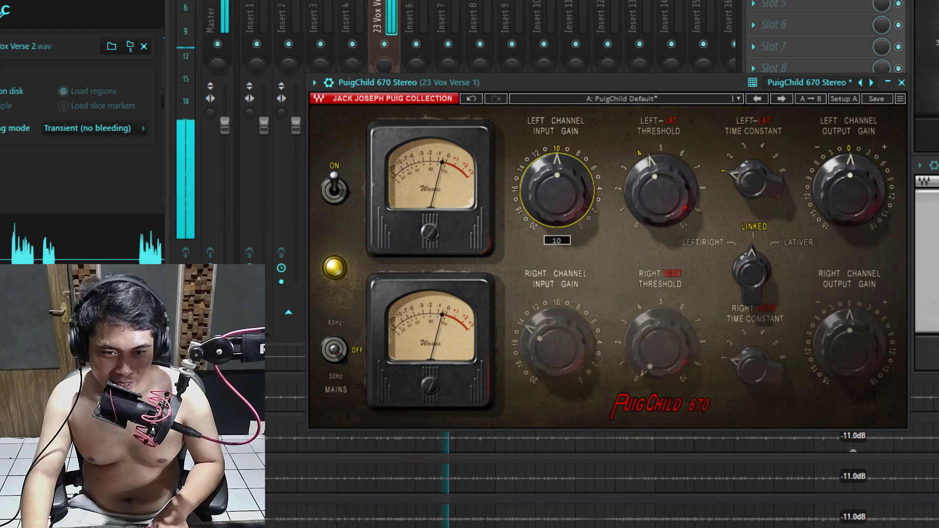
drag(638, 197, 639, 186)
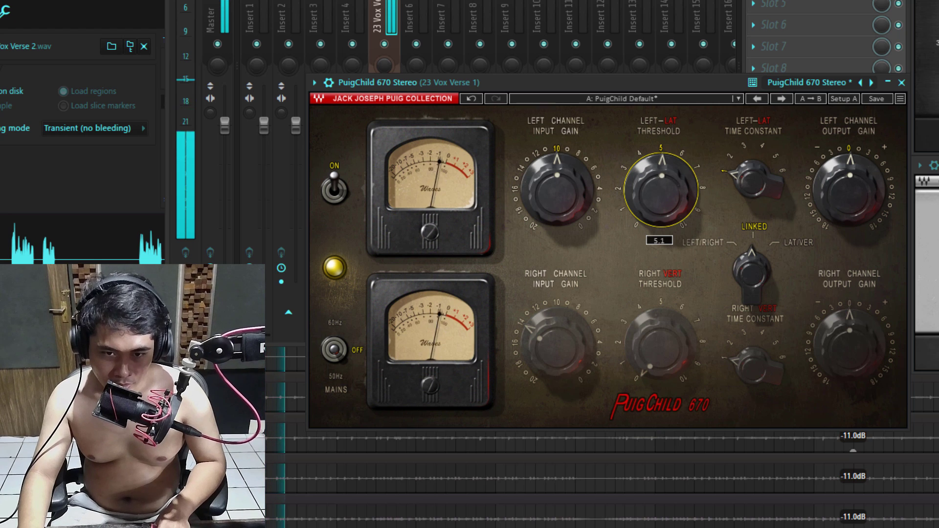
Try time constants 2 and 4 on the PuigChild 670's left channel and return it to 1.
mouse_move(743, 183)
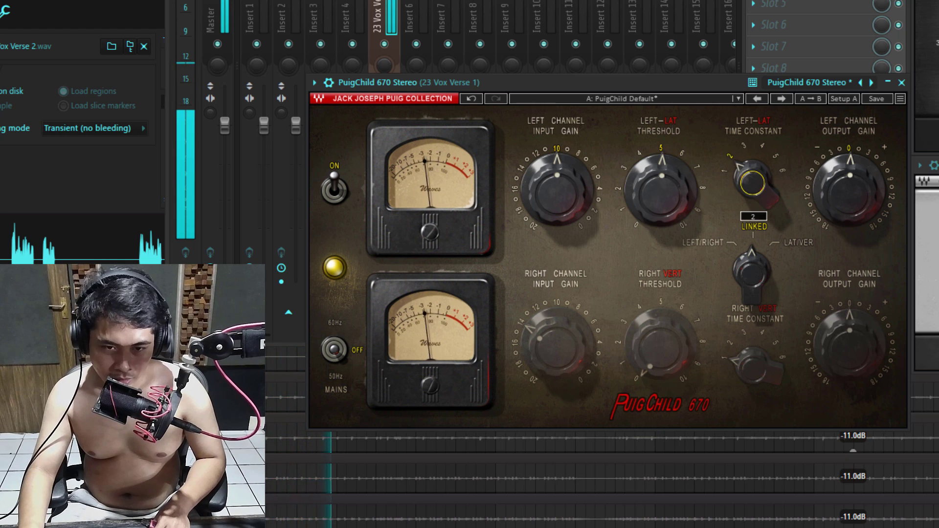
drag(743, 184, 747, 174)
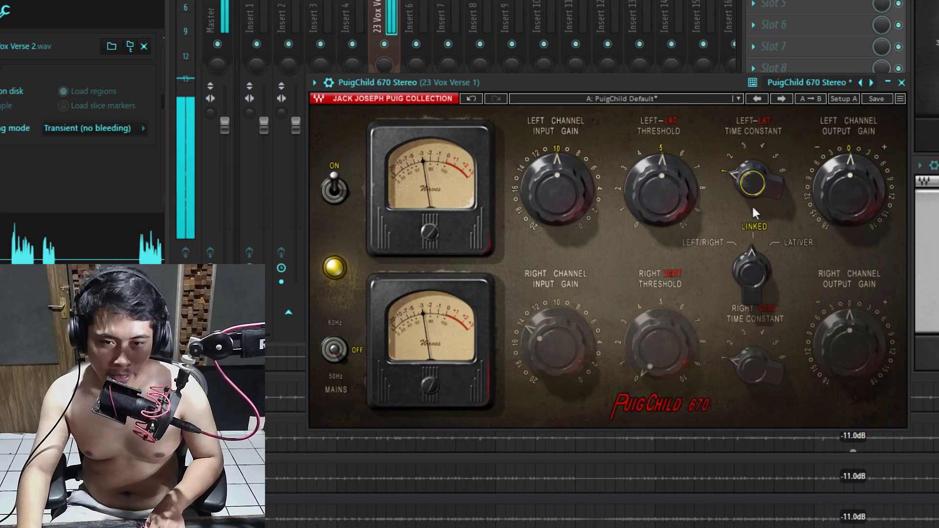
mouse_move(753, 184)
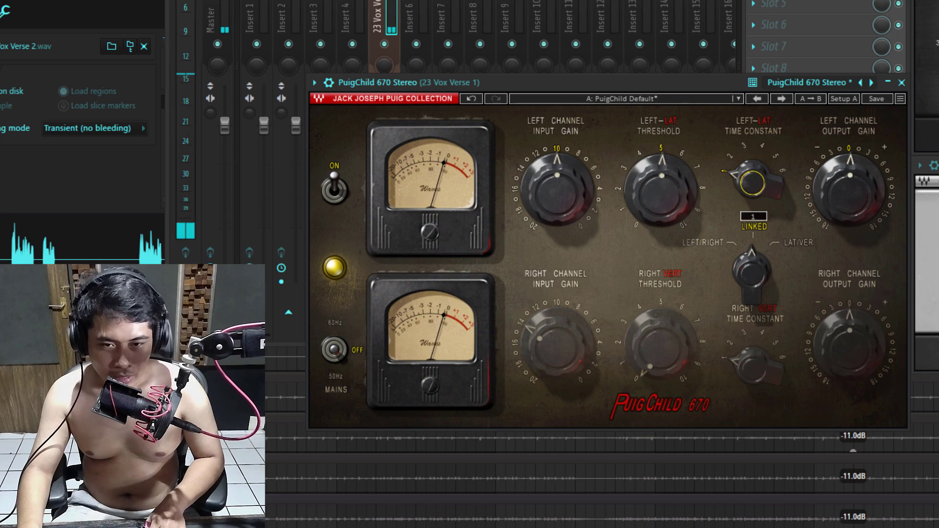
drag(754, 185, 752, 182)
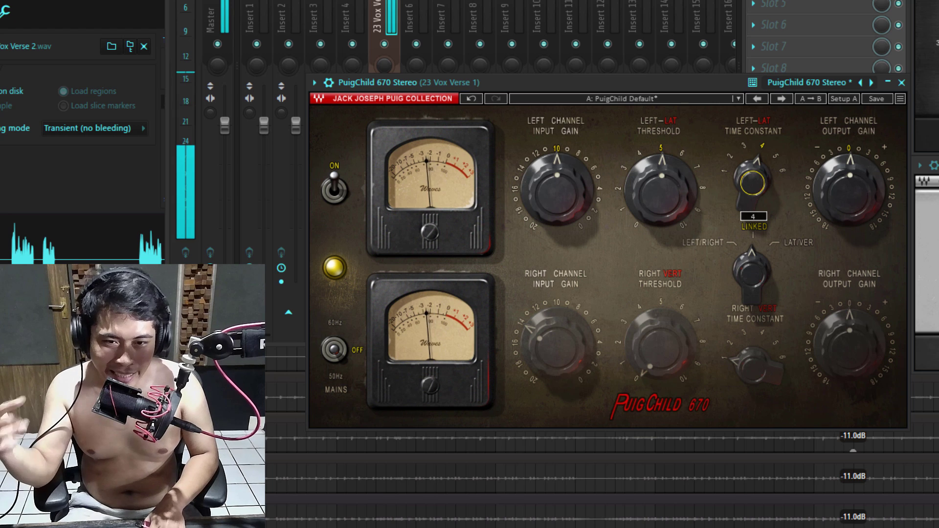
drag(752, 182, 753, 185)
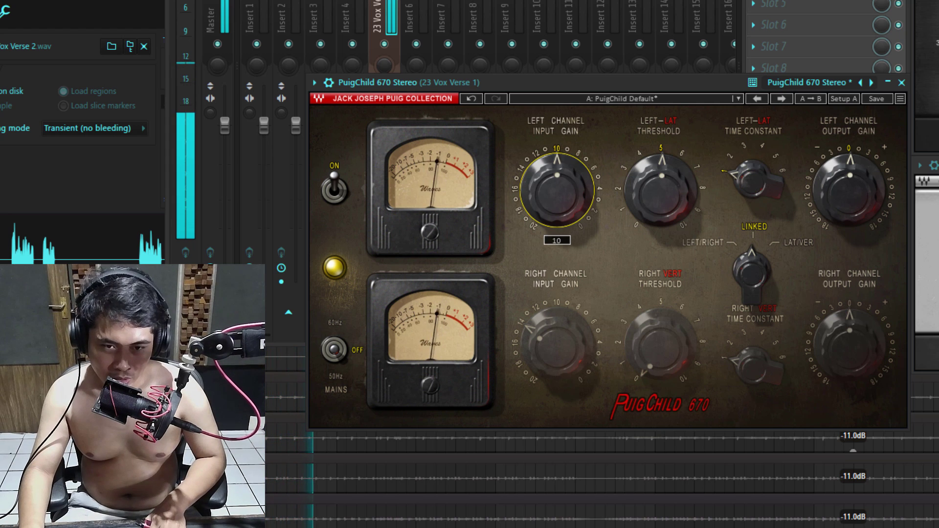
Raise the PuigChild 670's left input gain slightly and compare the verse vocal with the plugin bypassed and enabled.
drag(557, 191, 557, 185)
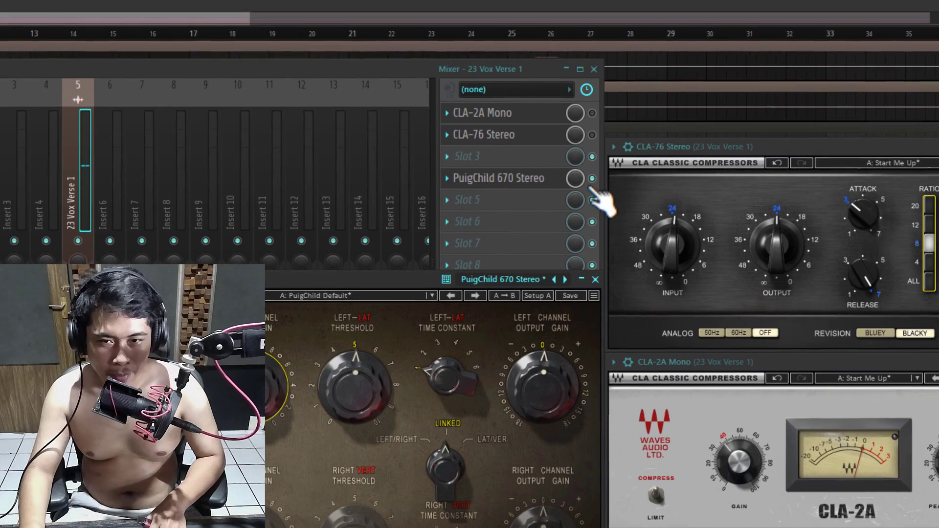
click(781, 58)
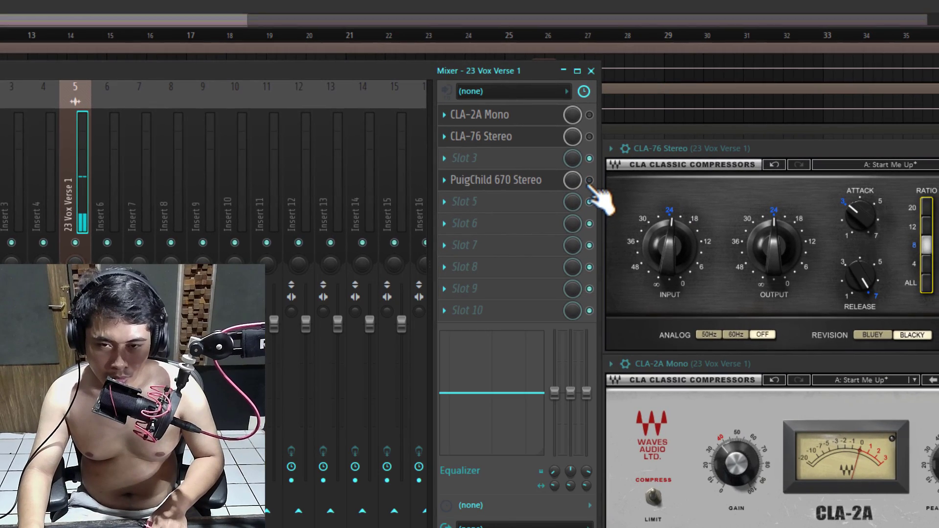
click(590, 182)
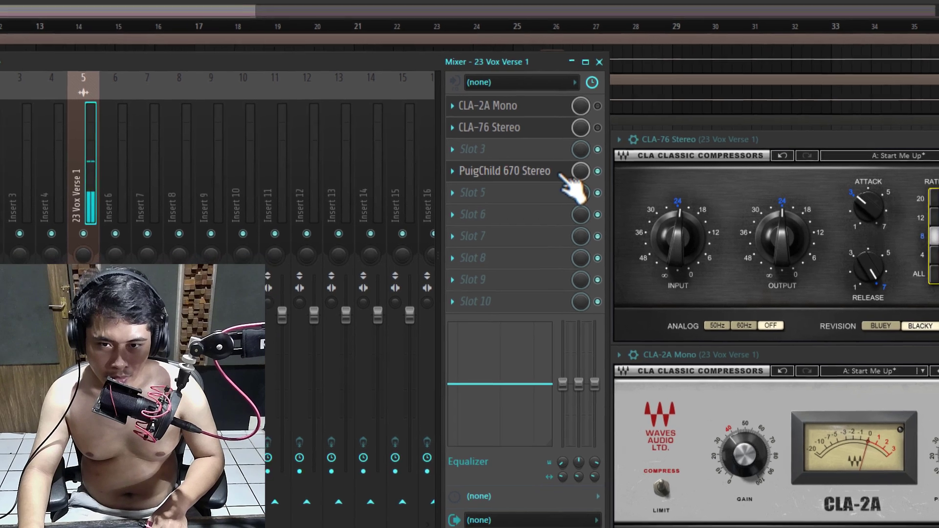
Lower the PuigChild 670's left output gain to about -3, matching its level against the track's mixer meter.
click(563, 181)
drag(685, 225, 685, 235)
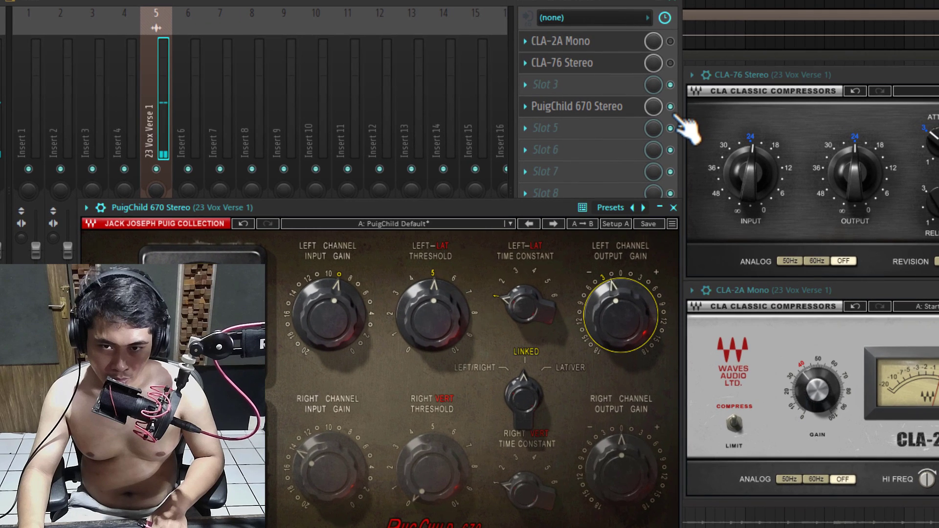
click(703, 78)
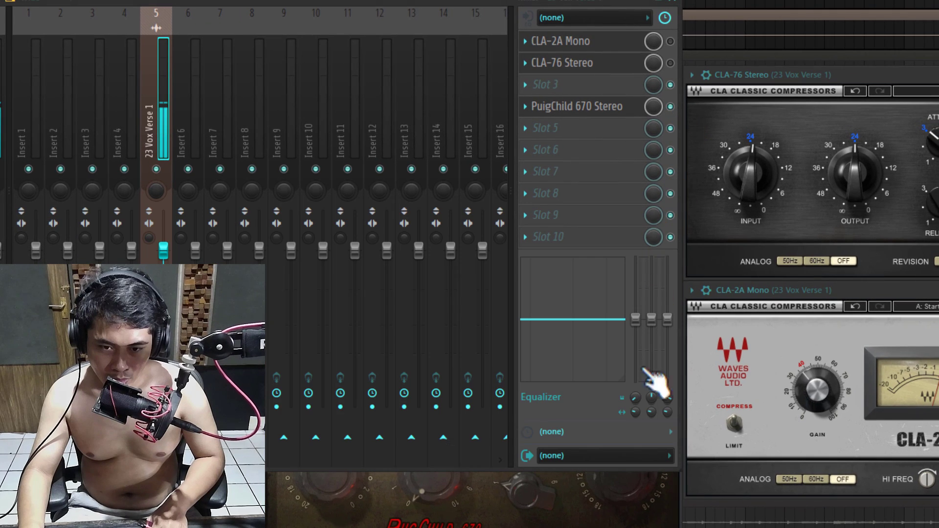
click(636, 489)
drag(628, 293, 628, 298)
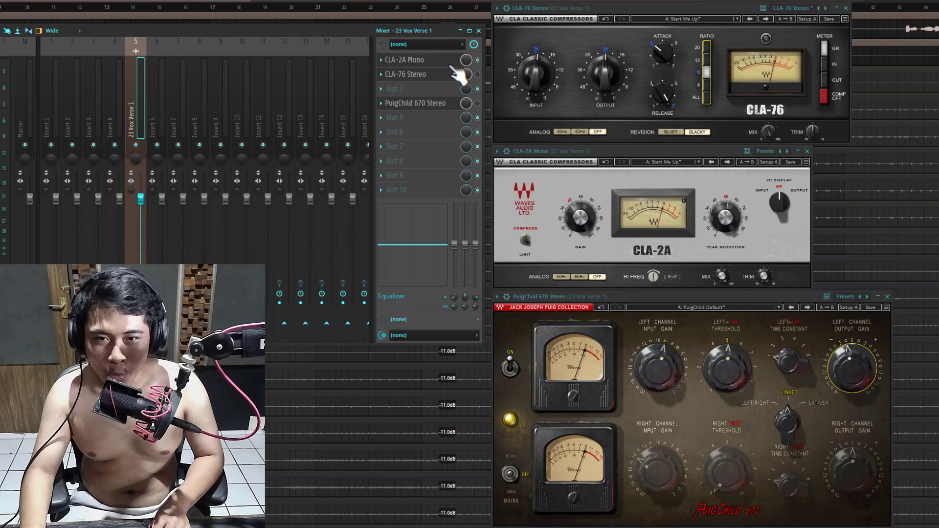
Compare the verse vocal through the CLA-2A, CLA-76 and PuigChild 670 during playback, enabling one compressor at a time.
key(space)
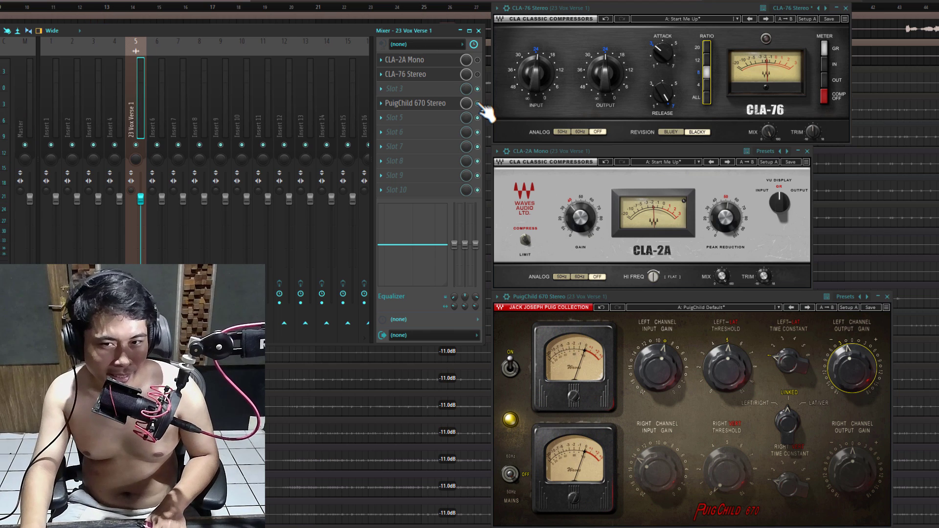
click(447, 78)
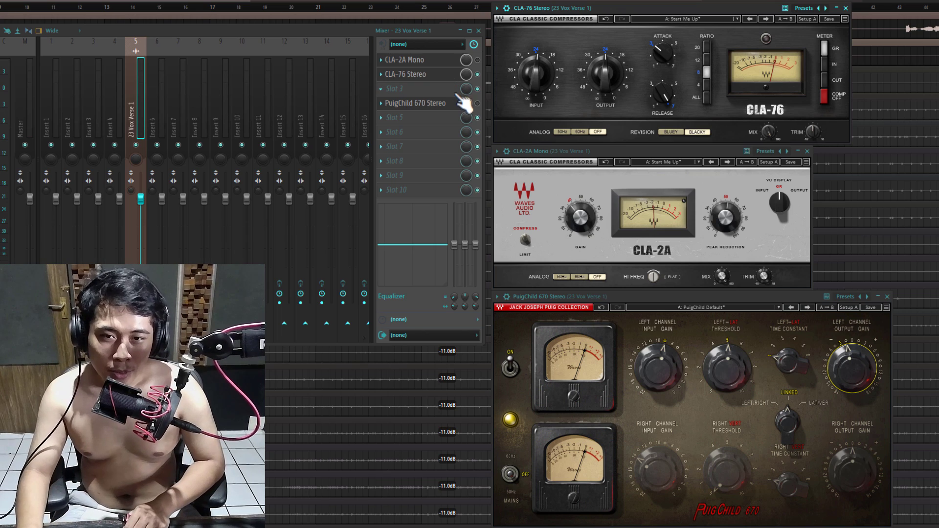
click(477, 74)
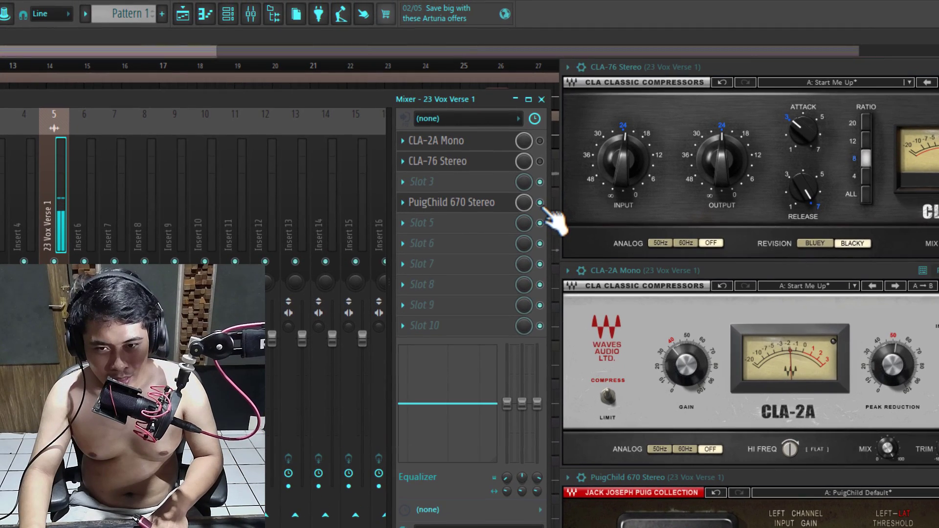
click(540, 203)
click(540, 182)
click(540, 161)
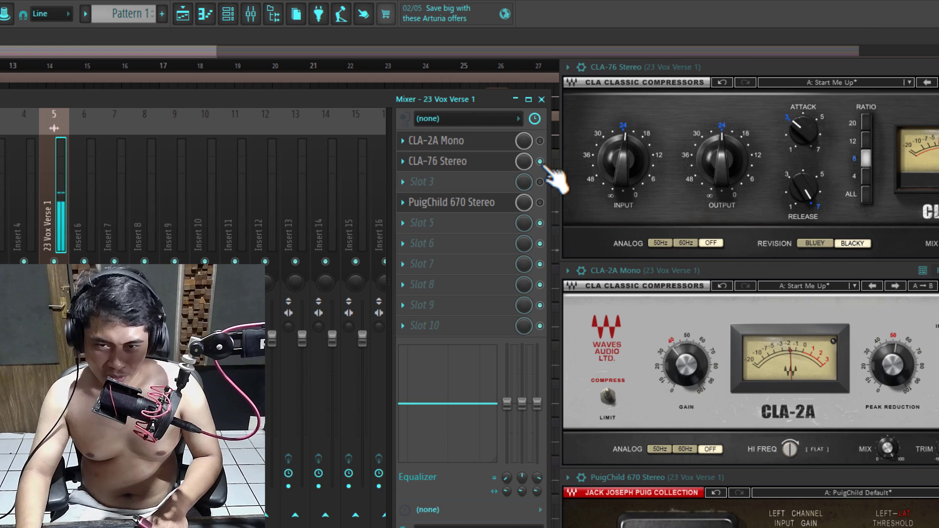
click(540, 161)
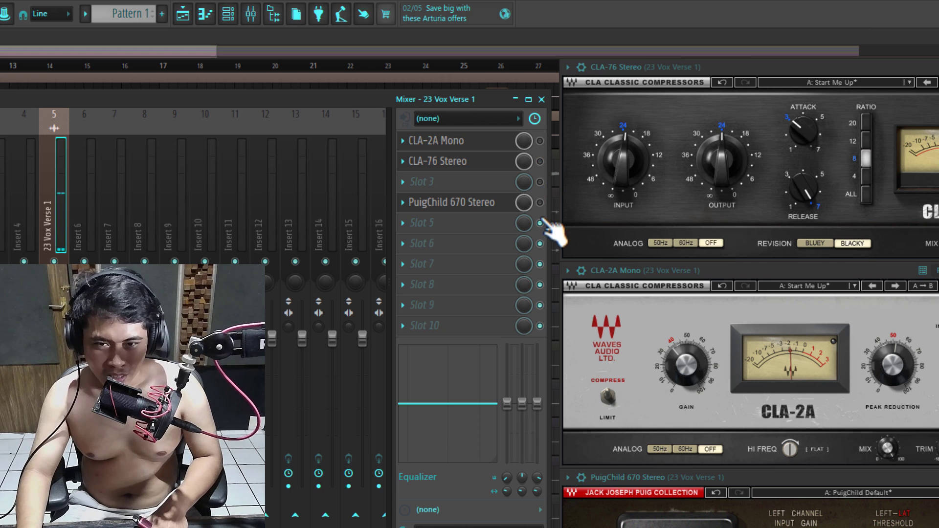
click(540, 203)
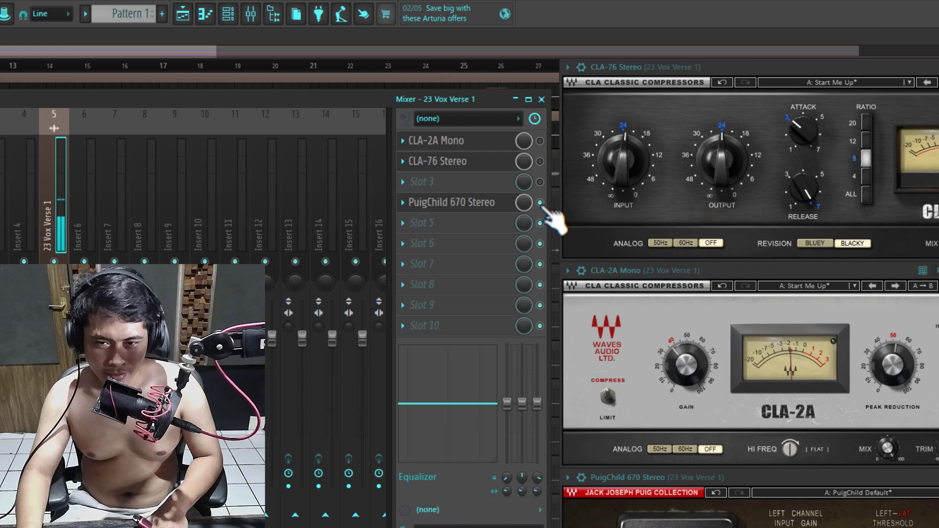
click(540, 202)
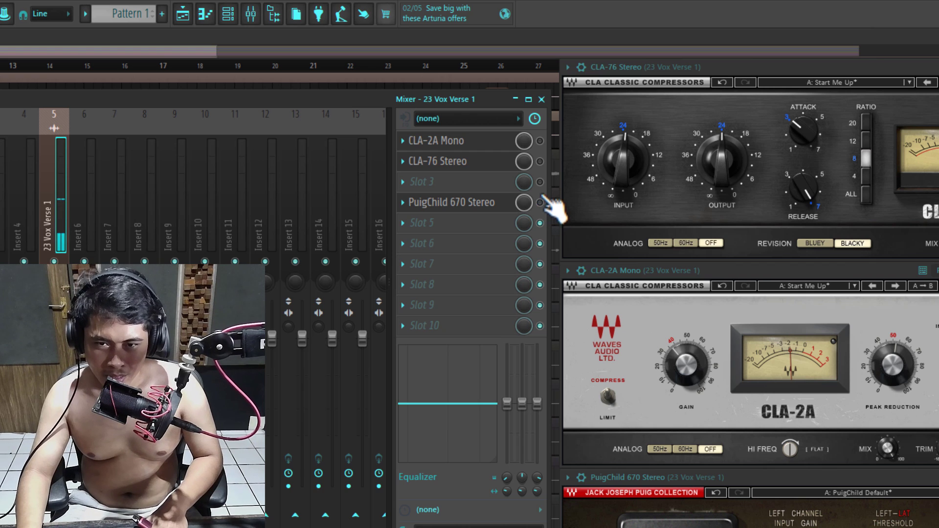
click(540, 161)
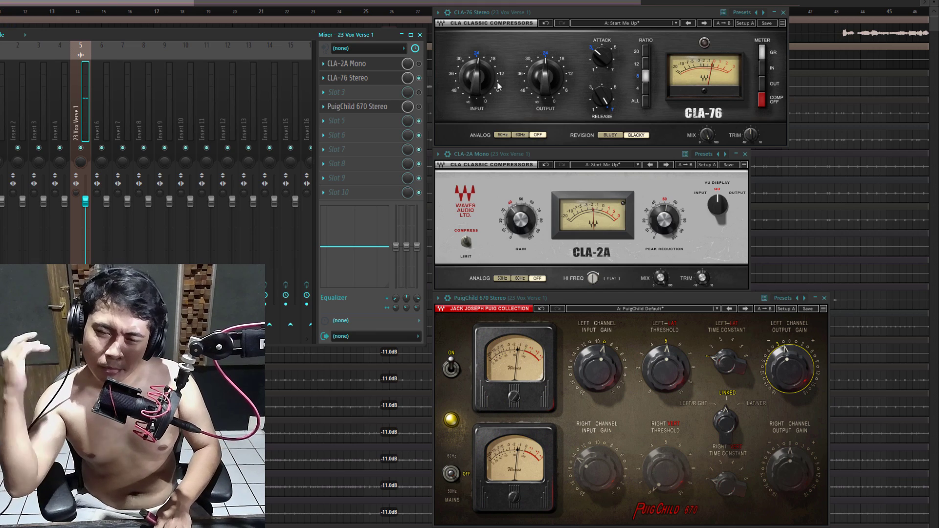
Move the PuigChild 670 up to effect slot 3 and leave all three compressors on the verse track bypassed.
key(alt+Up)
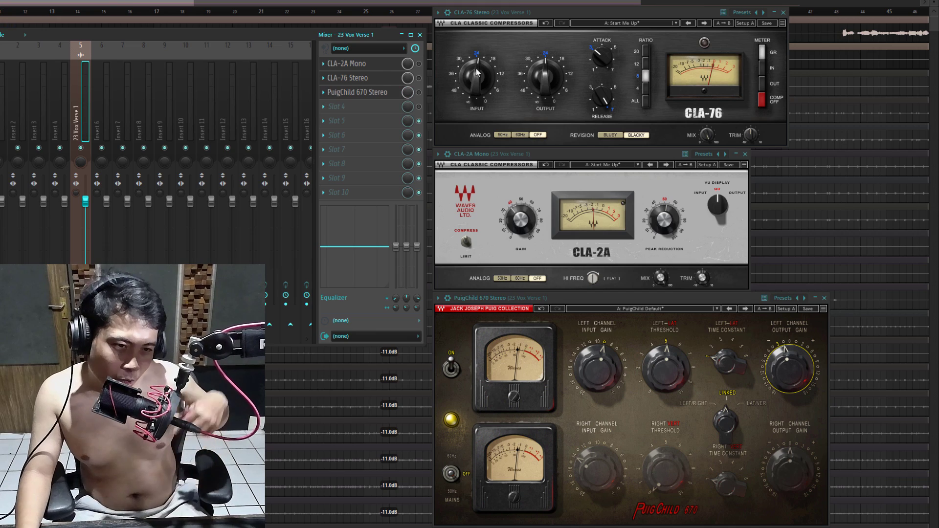
mouse_move(477, 73)
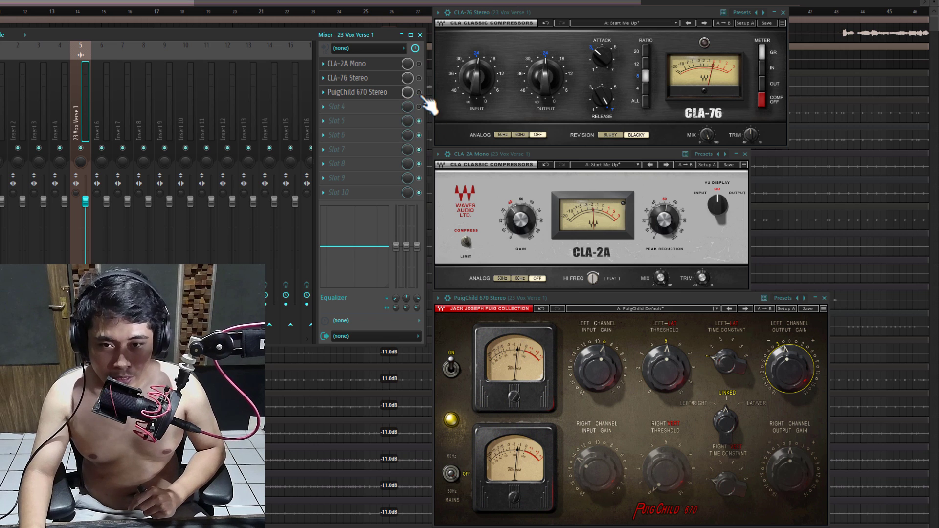
click(419, 78)
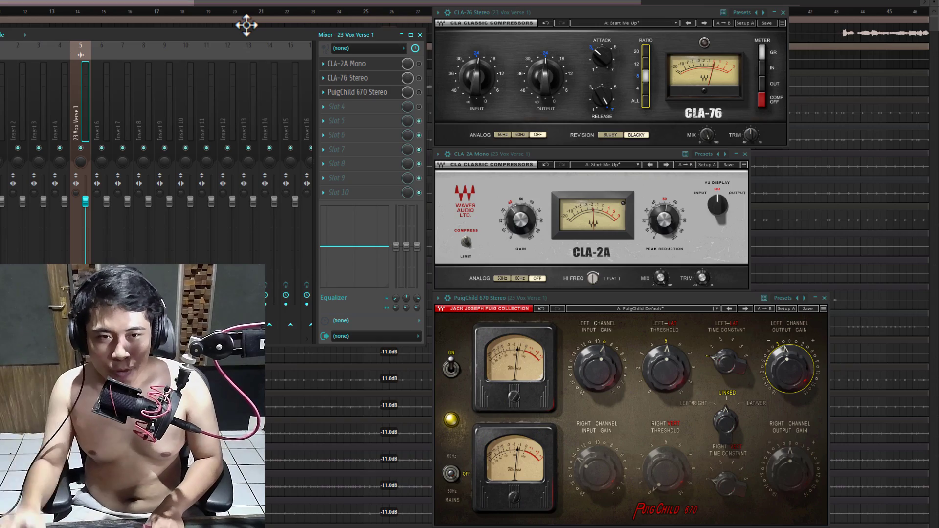
Close the open windows, solo the playlist track holding the 76_LeadVox clip and play a passage of it.
key(F12)
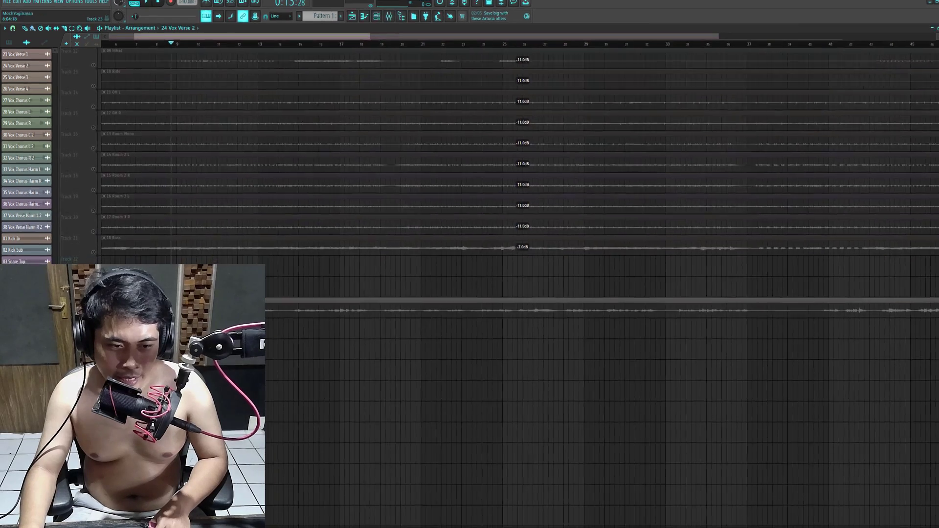
right_click(101, 295)
click(97, 315)
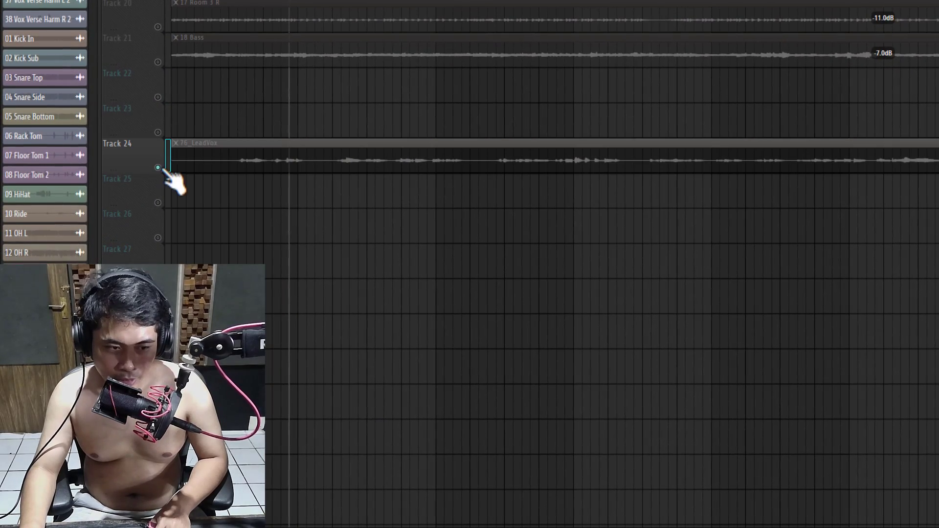
click(330, 142)
scroll(360, 139, up, 1)
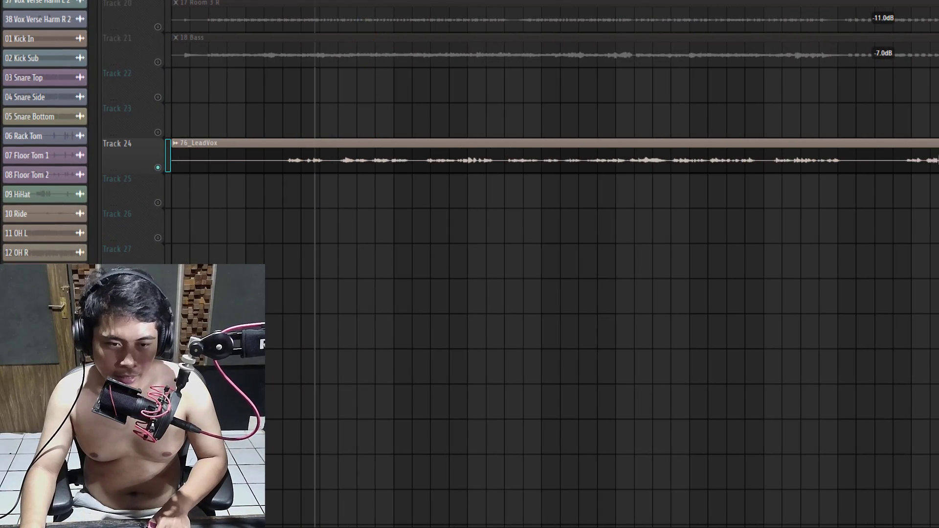
key(space)
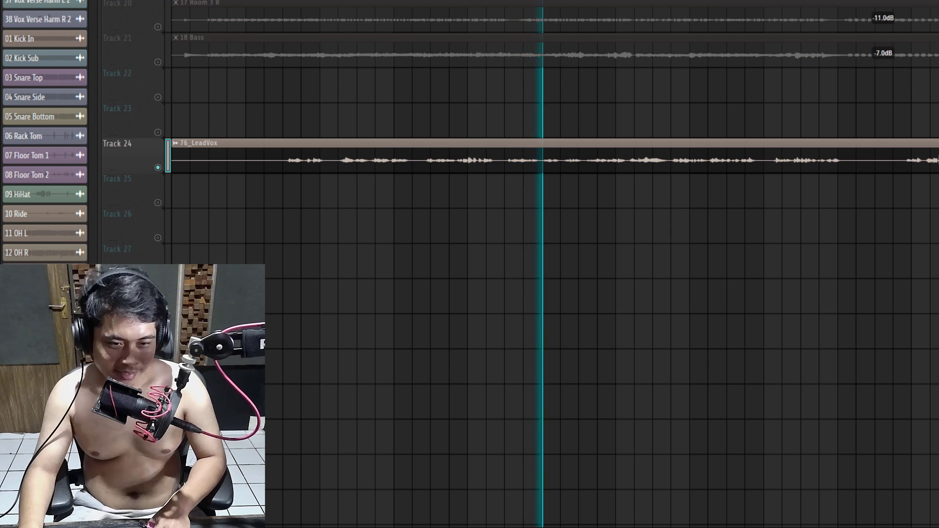
key(space)
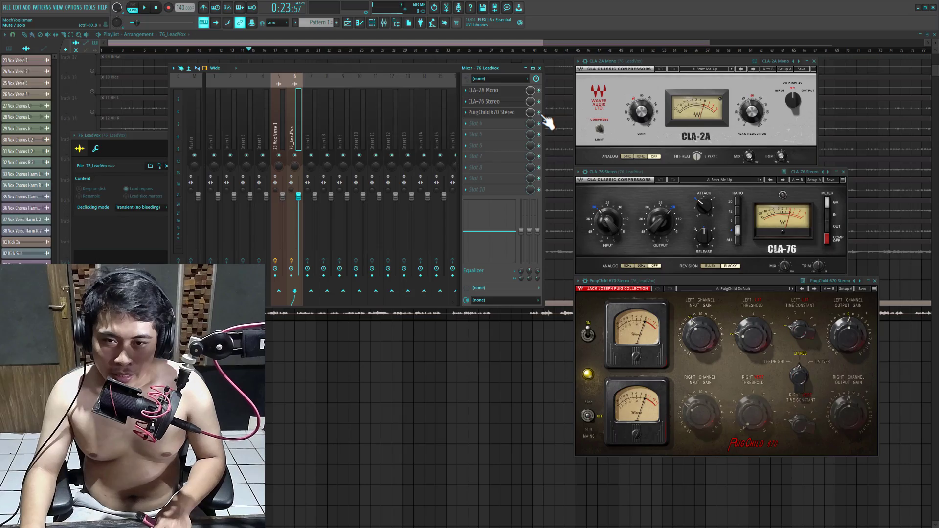
Set the CLA-2A on the 76_LeadVox track to about 56 peak reduction and about 37 gain during playback.
click(484, 91)
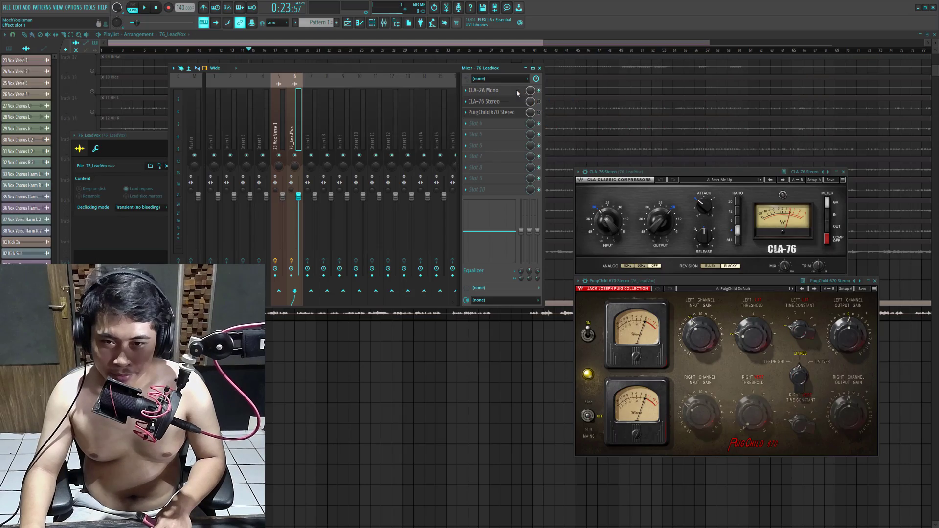
click(484, 90)
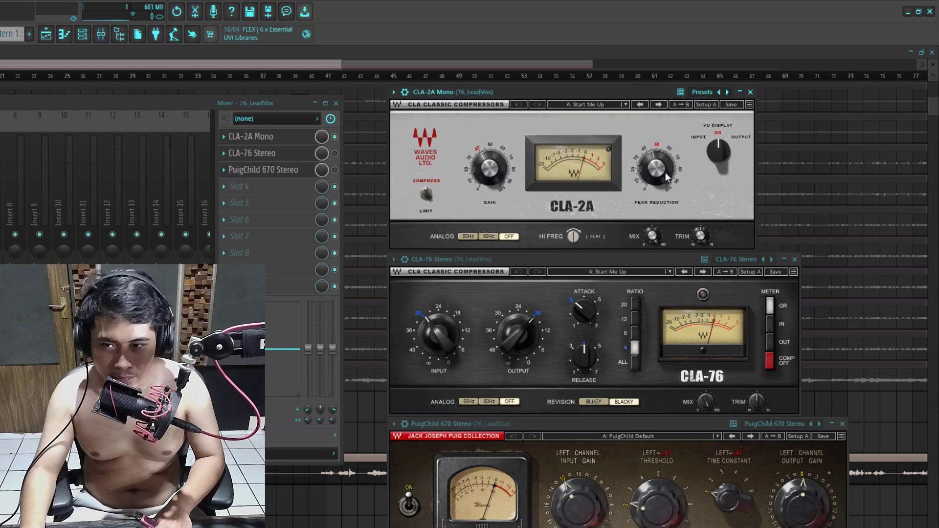
drag(665, 174, 665, 177)
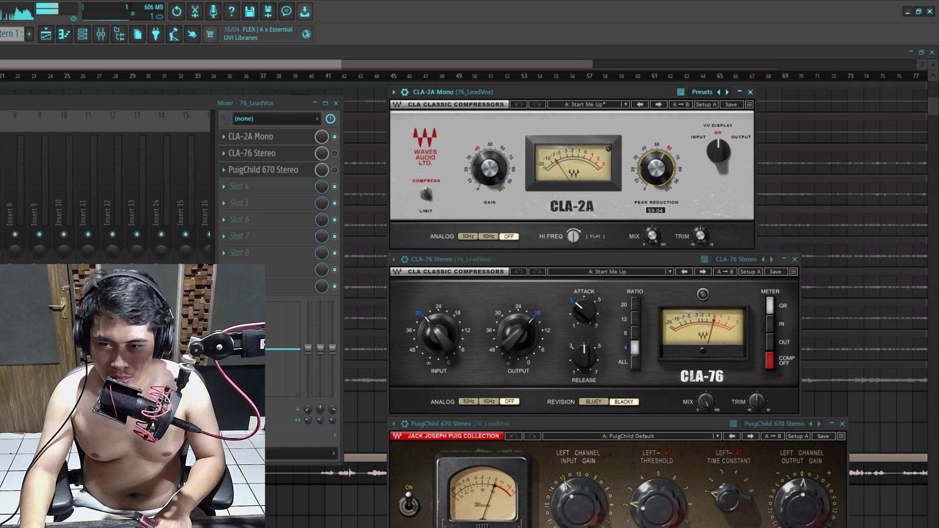
drag(665, 177, 665, 178)
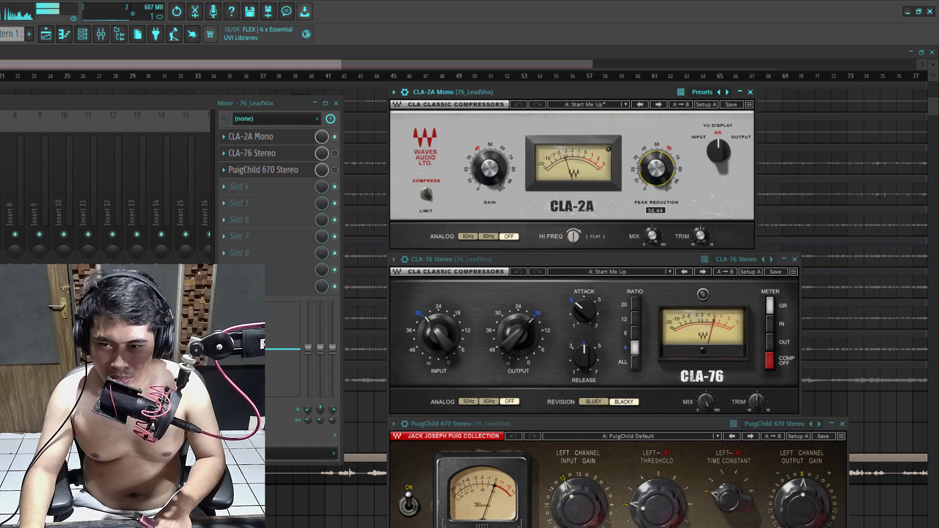
mouse_move(489, 169)
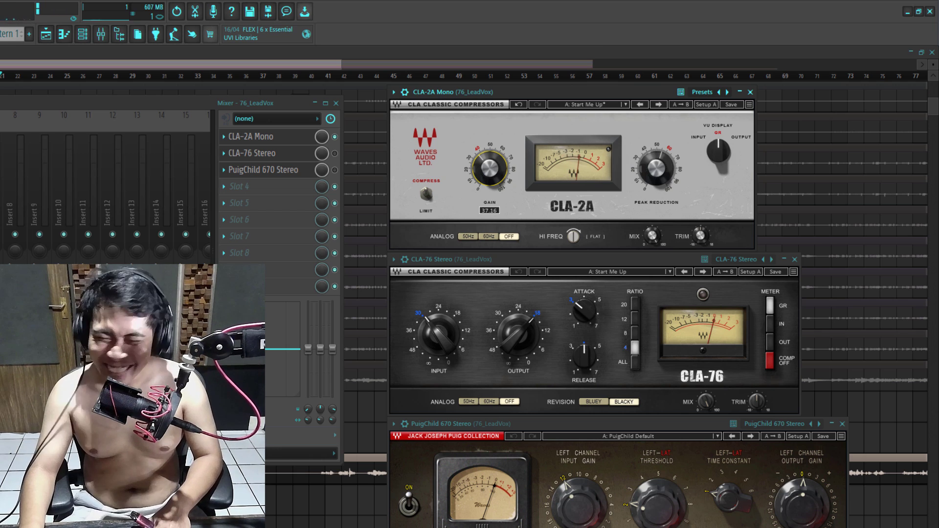
key(space)
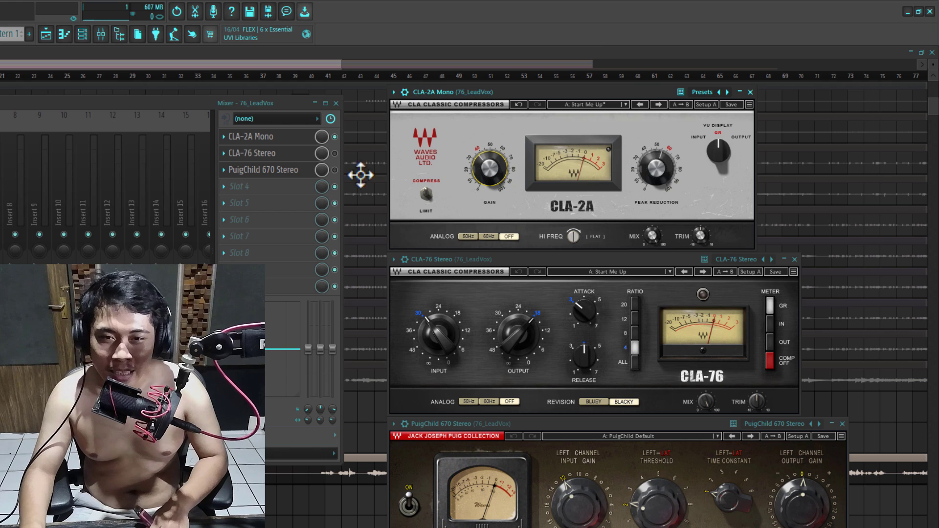
Compare the 76_LeadVox vocal with the CLA-2A bypassed and enabled during playback.
key(space)
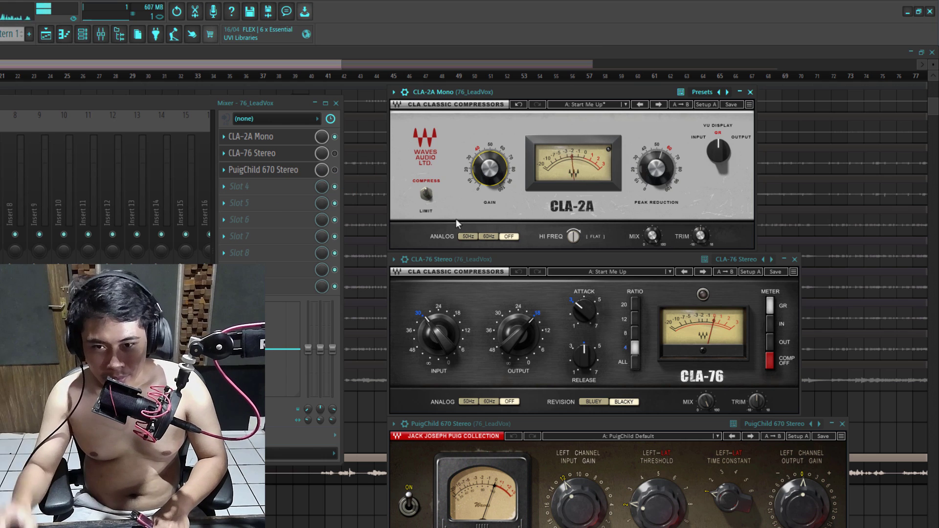
click(335, 139)
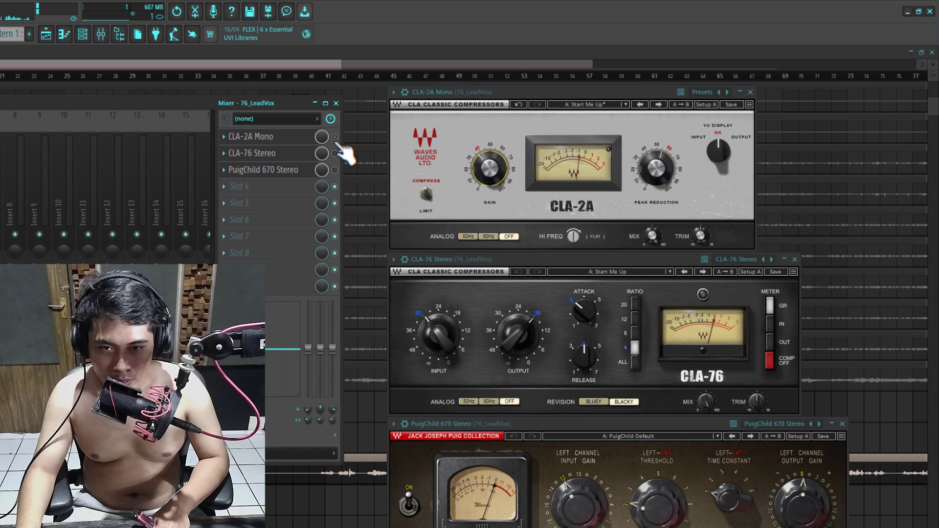
click(335, 138)
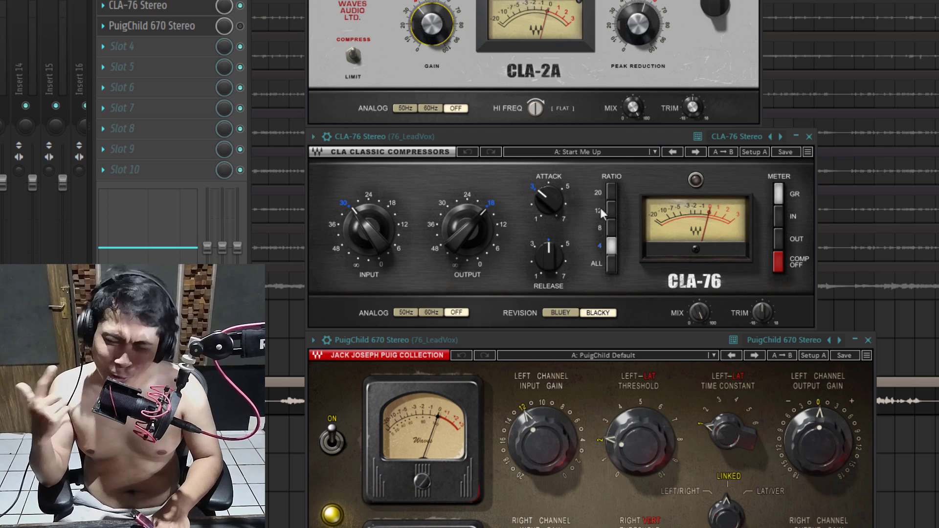
Set the lead vocal's CLA-76 to ratio 12, input about 20, attack 3 and release 7.
click(611, 212)
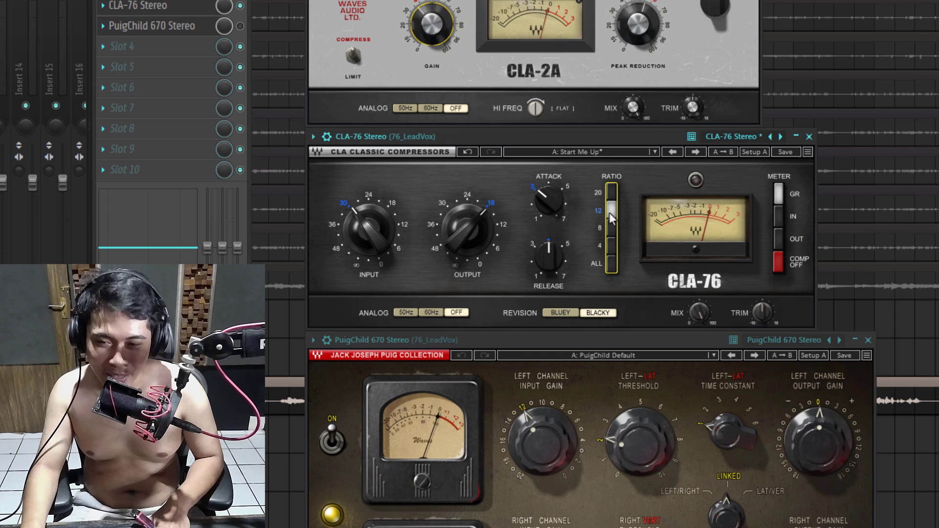
drag(377, 249, 377, 223)
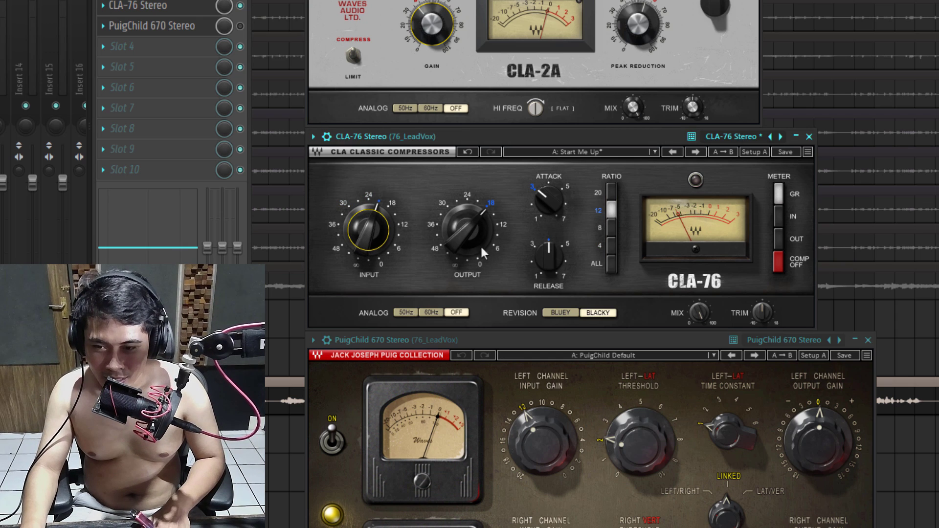
click(548, 199)
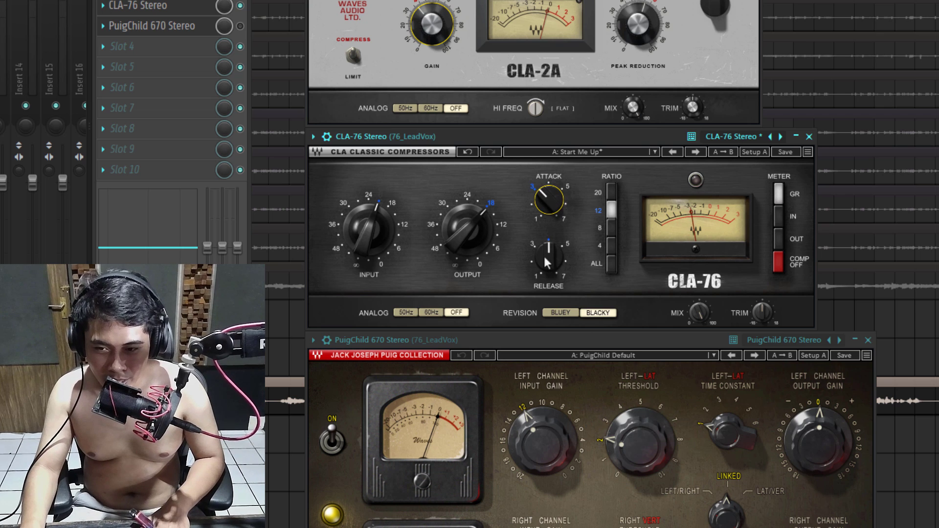
drag(544, 256, 544, 240)
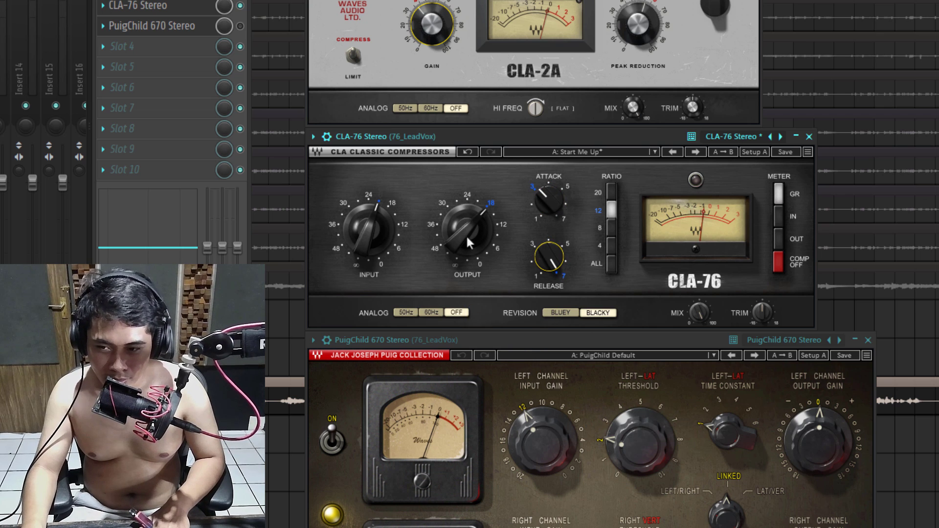
Lower the CLA-76's output to about -27.5, matching its level against the bypassed lead vocal.
drag(465, 234, 465, 245)
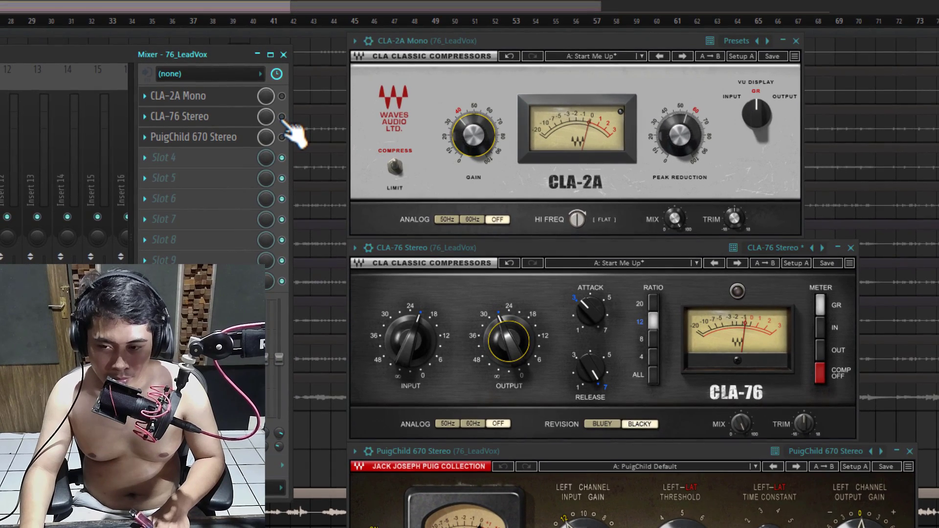
click(282, 117)
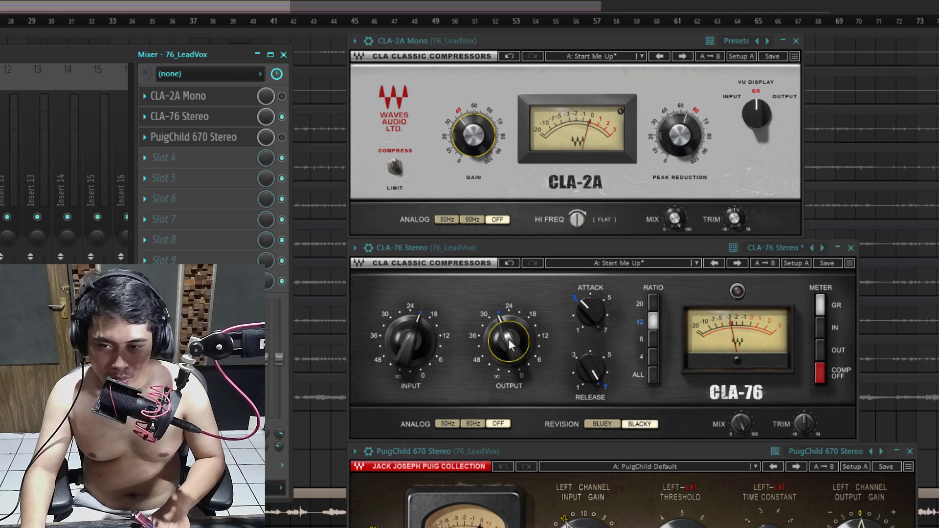
drag(509, 342, 509, 343)
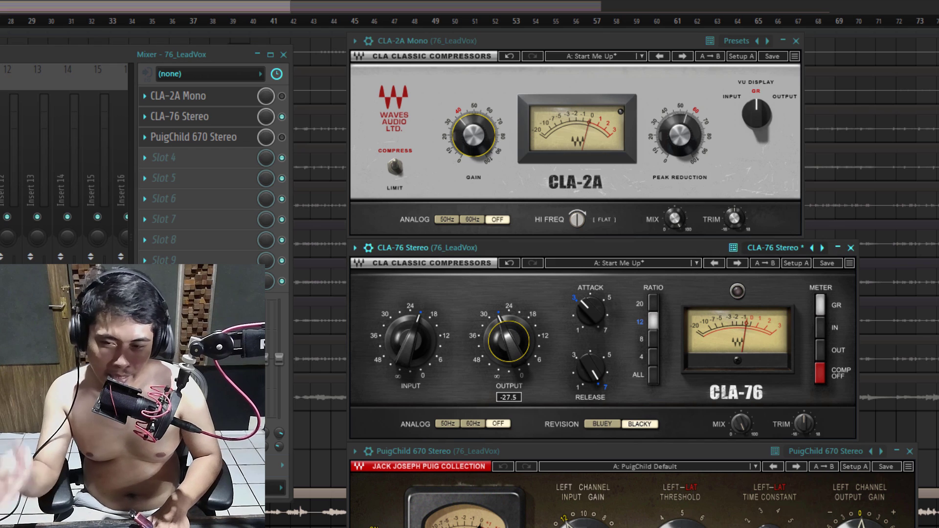
Switch from the CLA-76 to the PuigChild 670 and set its left threshold to about 4.5 and left input gain to 10.
click(282, 117)
click(282, 137)
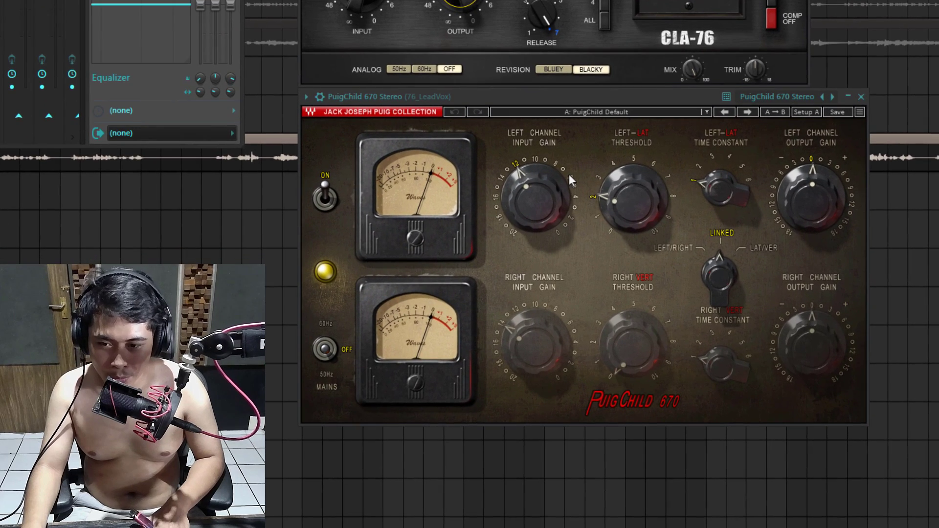
drag(612, 210, 612, 188)
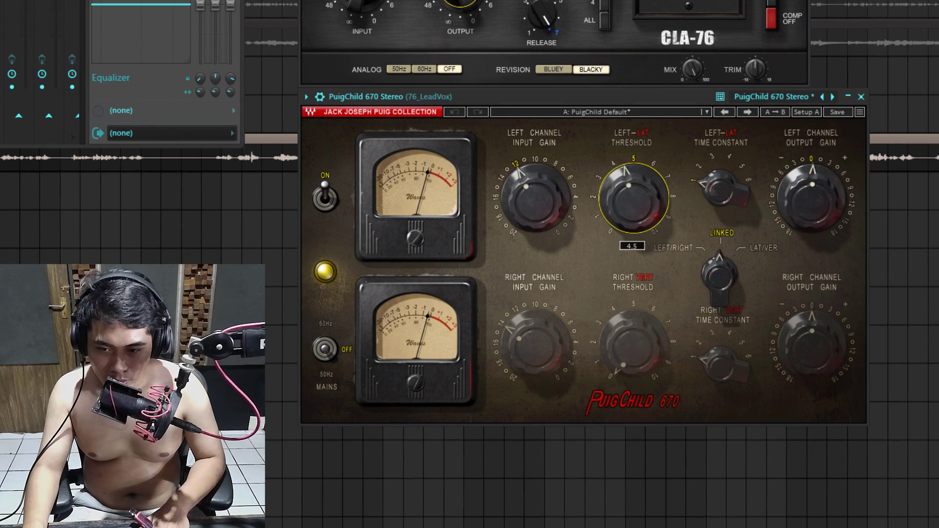
drag(547, 202, 548, 195)
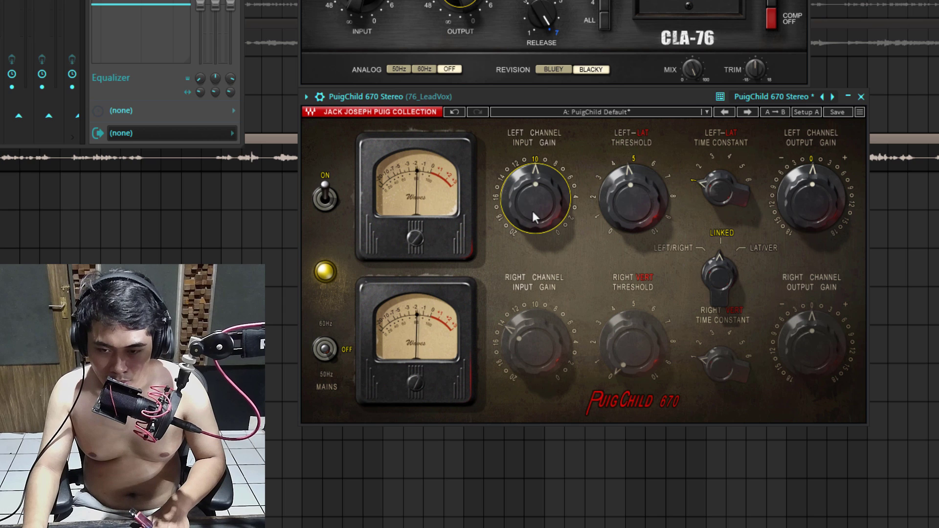
Set the PuigChild 670's left time constant to 3, left threshold to about 5.5 and left input gain to about 8.
mouse_move(619, 205)
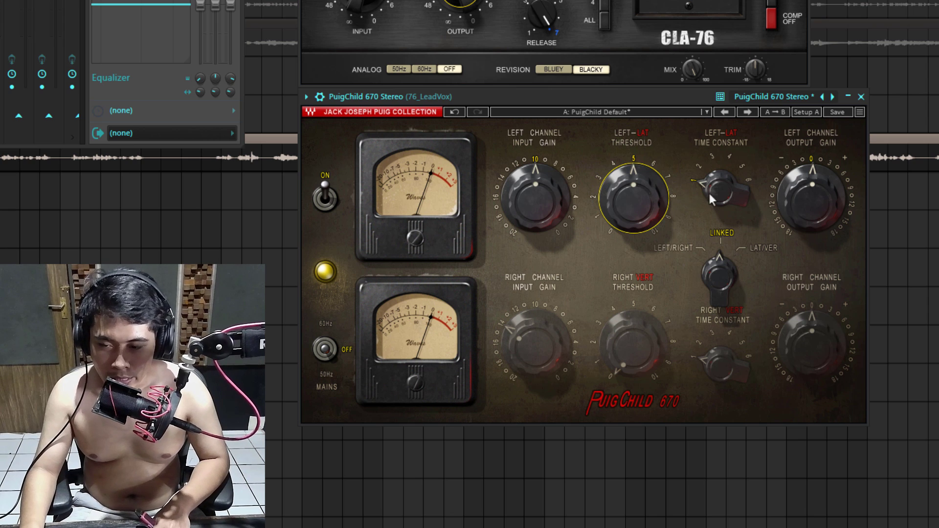
drag(718, 191, 718, 174)
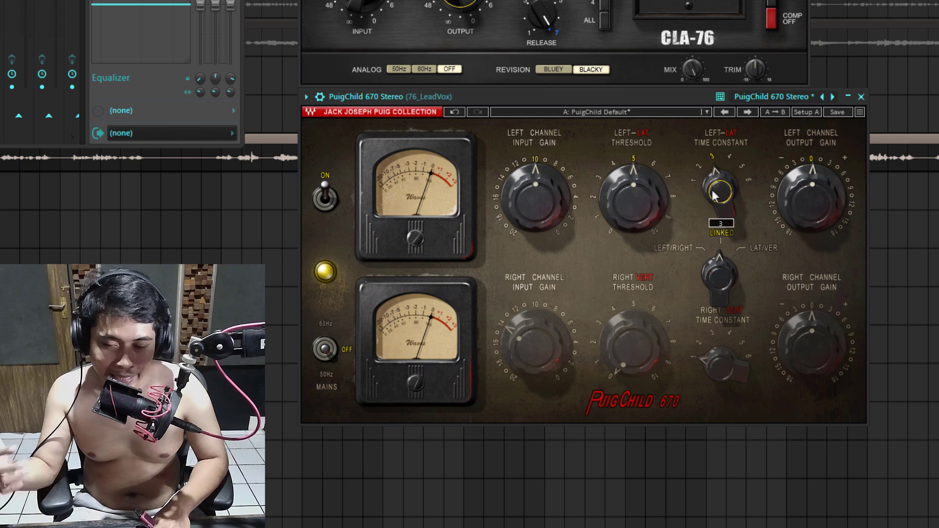
scroll(615, 204, up, 5)
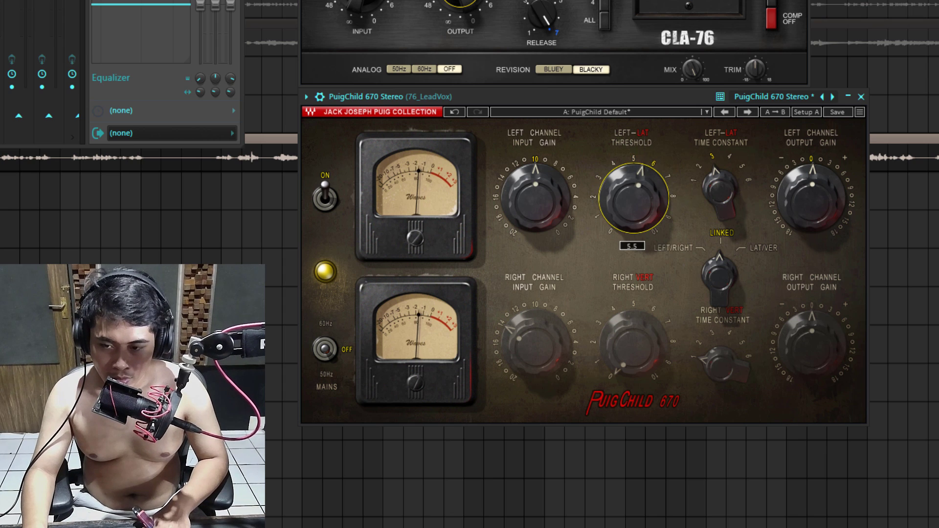
scroll(535, 198, down, 2)
scroll(535, 198, up, 1)
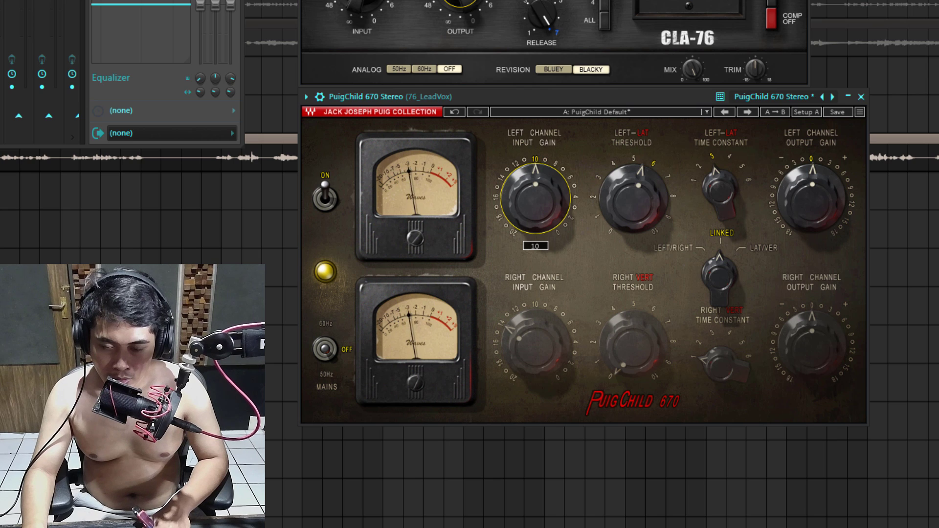
scroll(633, 199, down, 1)
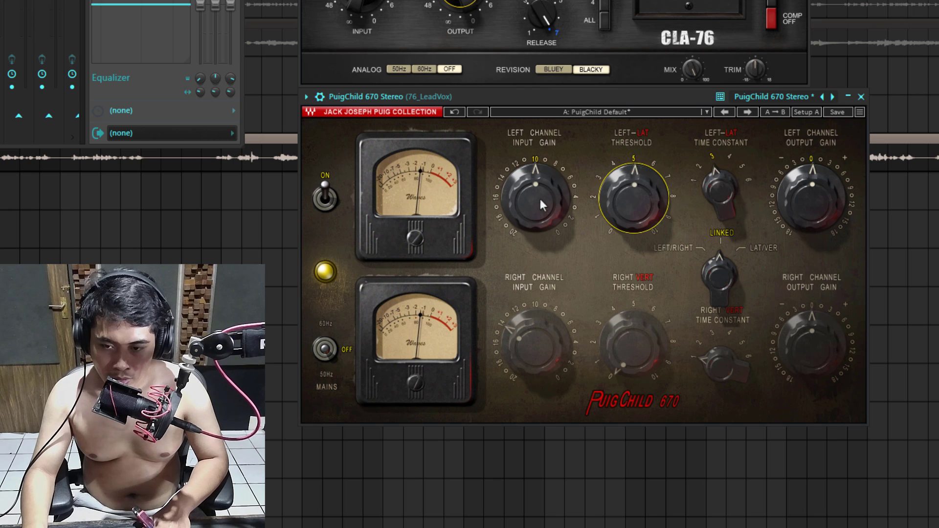
scroll(537, 198, down, 1)
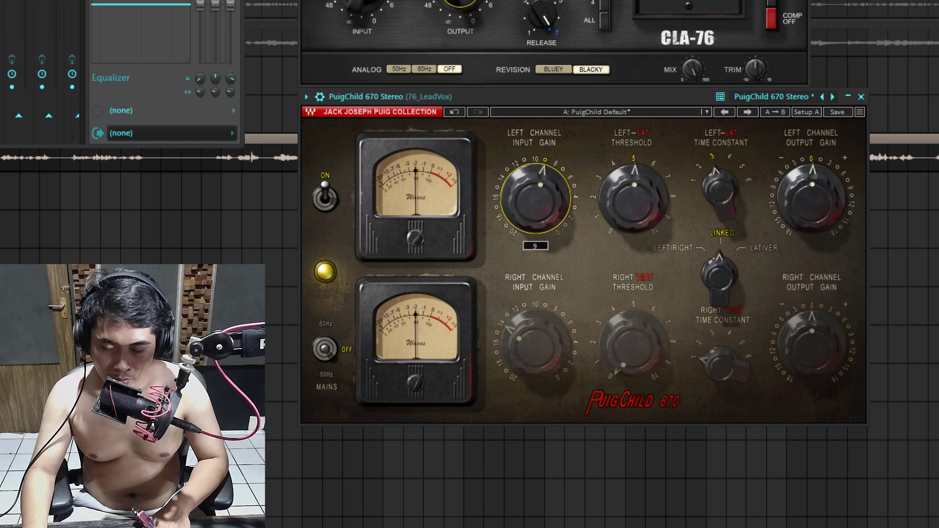
scroll(536, 198, down, 1)
drag(624, 201, 624, 193)
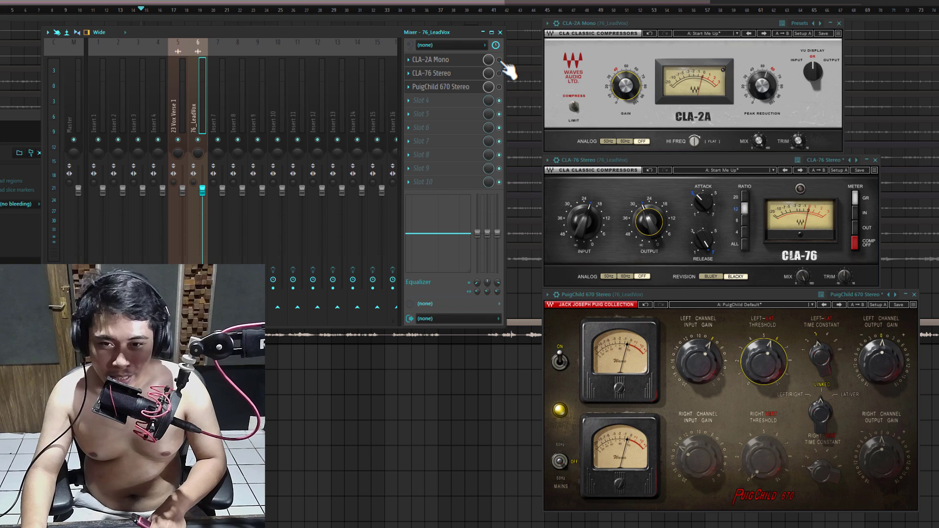
Play the 76_LeadVox vocal and compare its compressors by enabling them one at a time, including the PuigChild 670.
key(space)
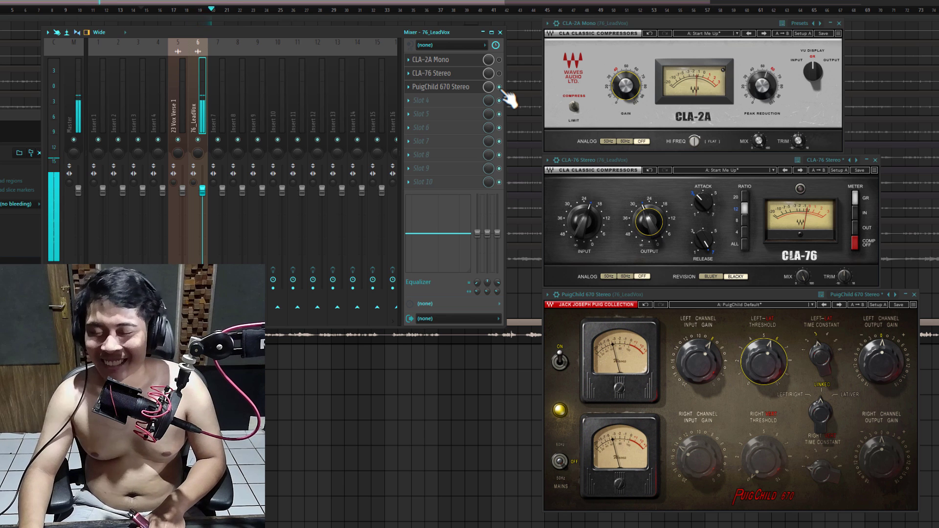
click(498, 86)
key(space)
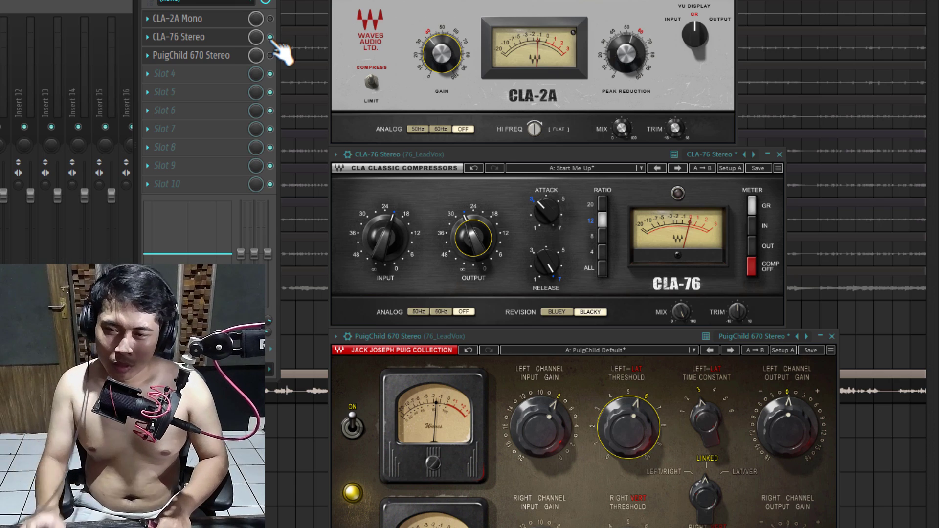
Move the CLA-76 to slot 4 with the PuigChild 670 in slot 2, and compare the CLA-2A with the PuigChild during playback.
drag(272, 40, 195, 69)
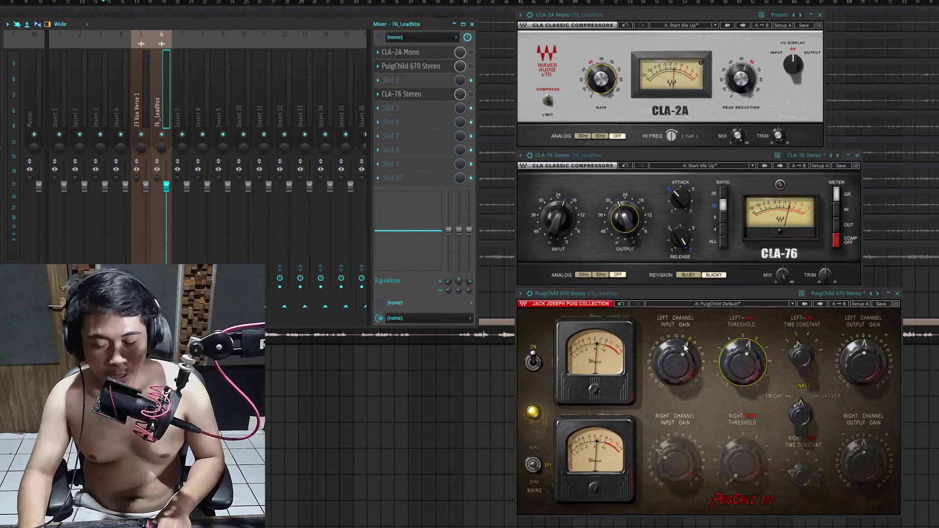
click(471, 52)
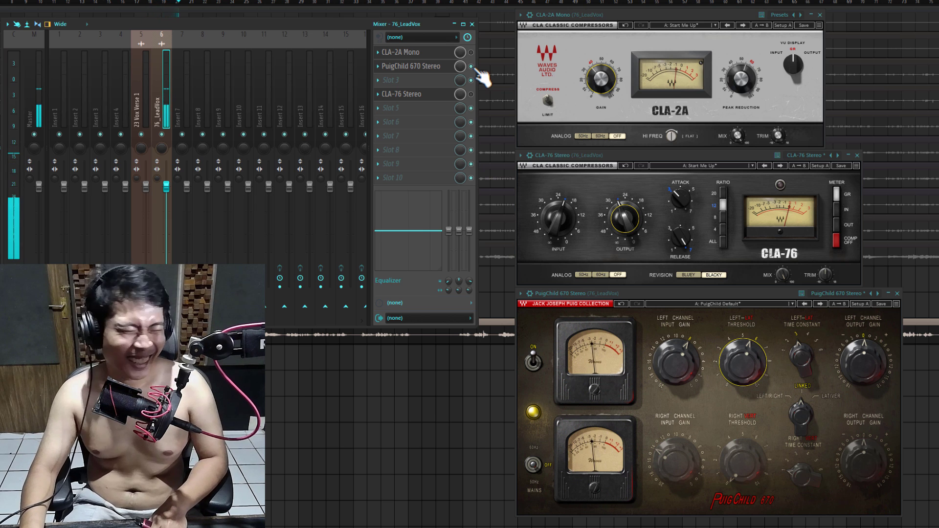
key(space)
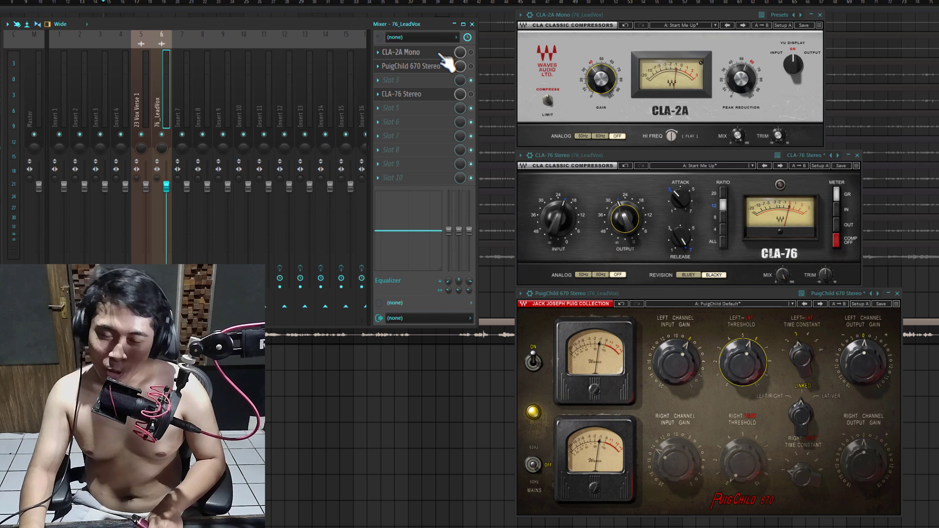